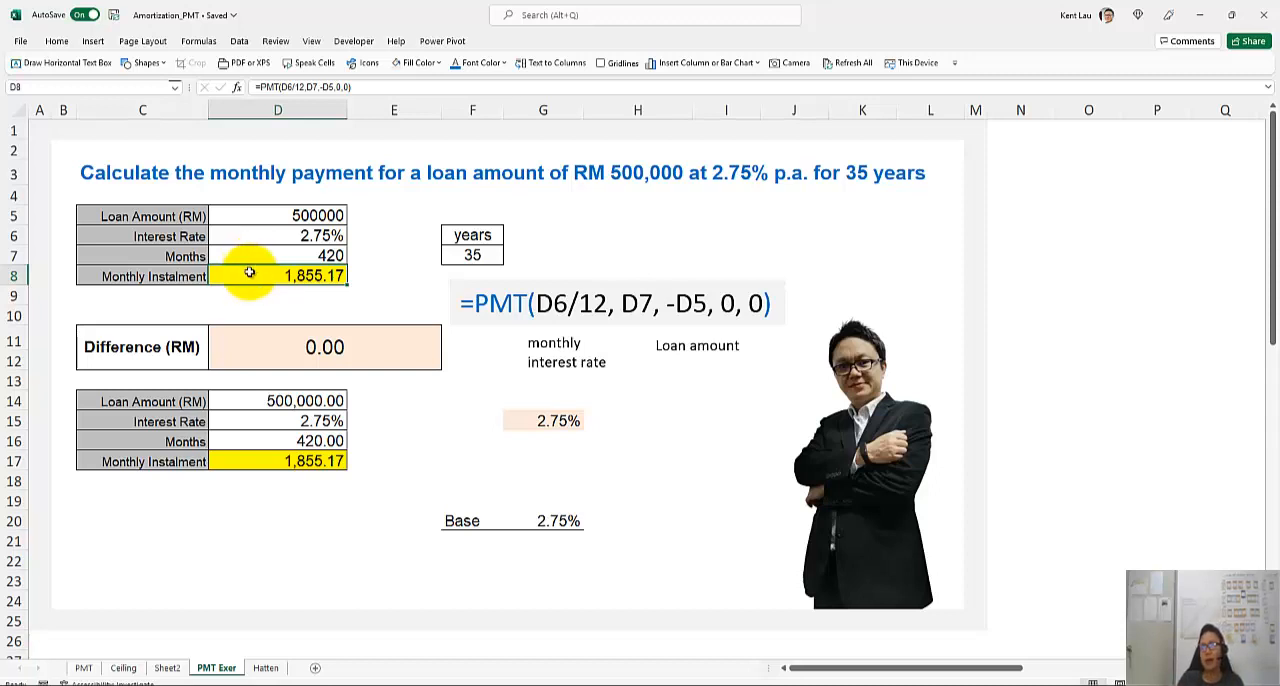
# Clear the monthly instalment in D8 and re-enter it as =PMT(D6/12,D7,-D5,0,0)
pyautogui.press('Delete')
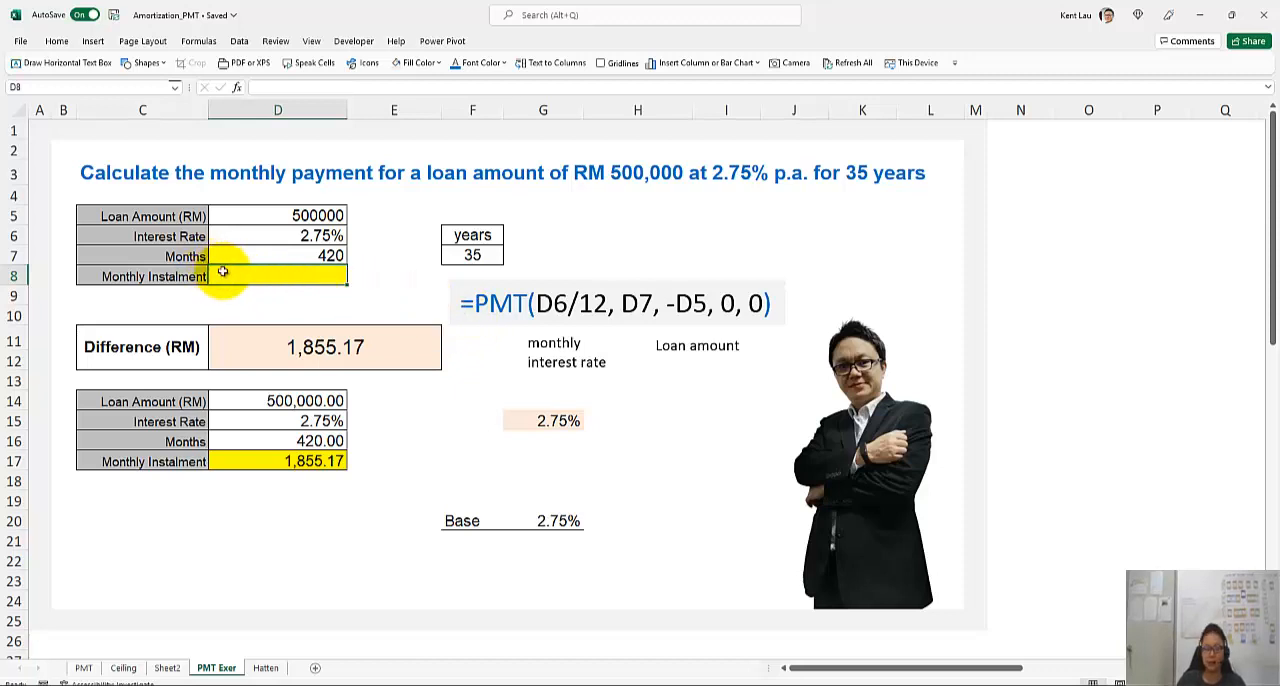
pyautogui.write('=')
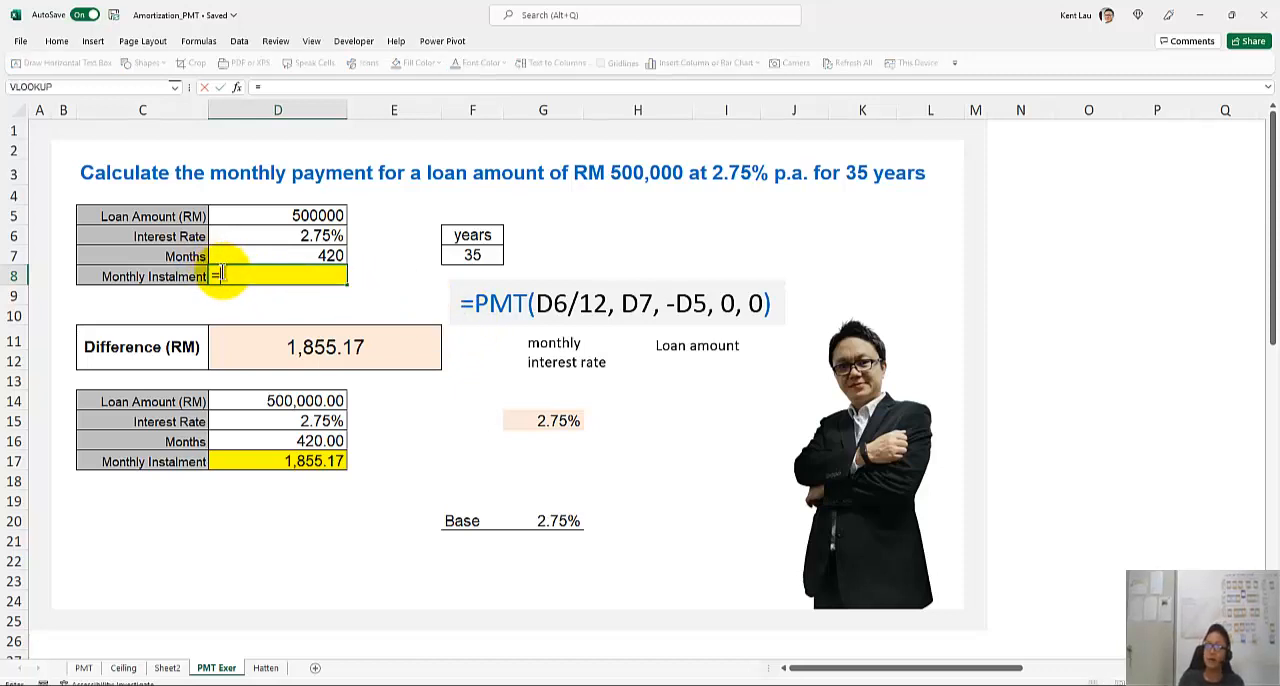
pyautogui.write('PMT(')
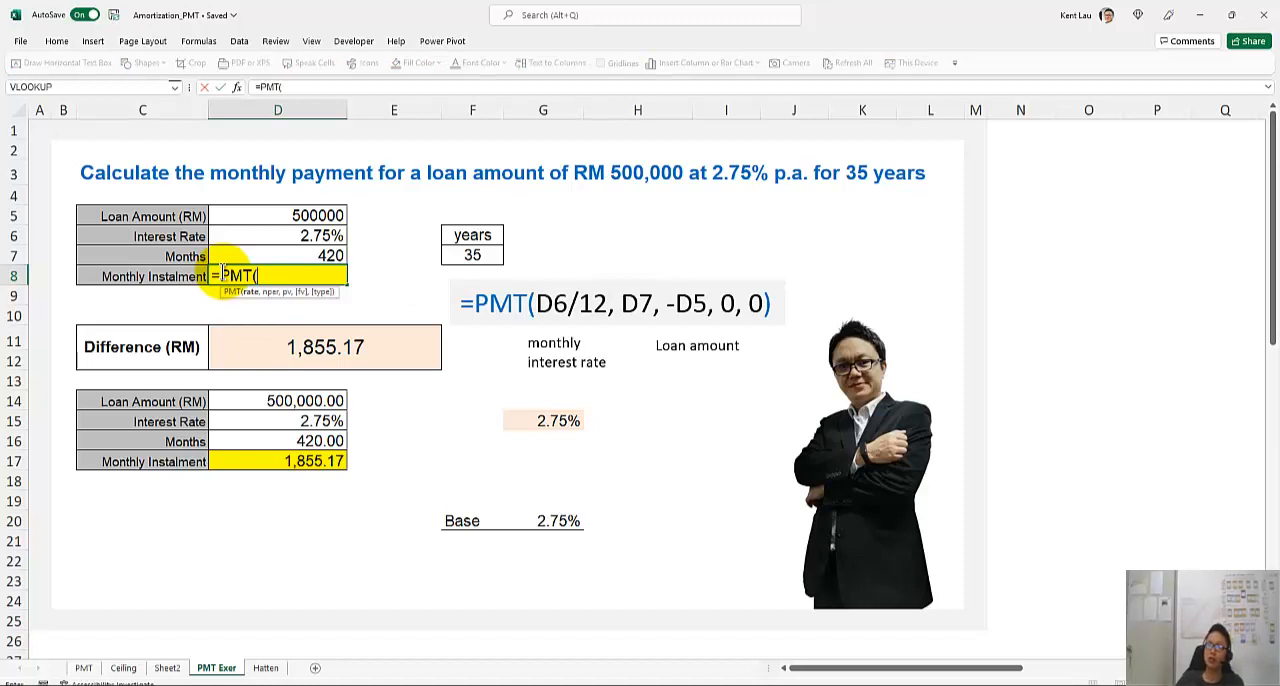
pyautogui.click(241, 237)
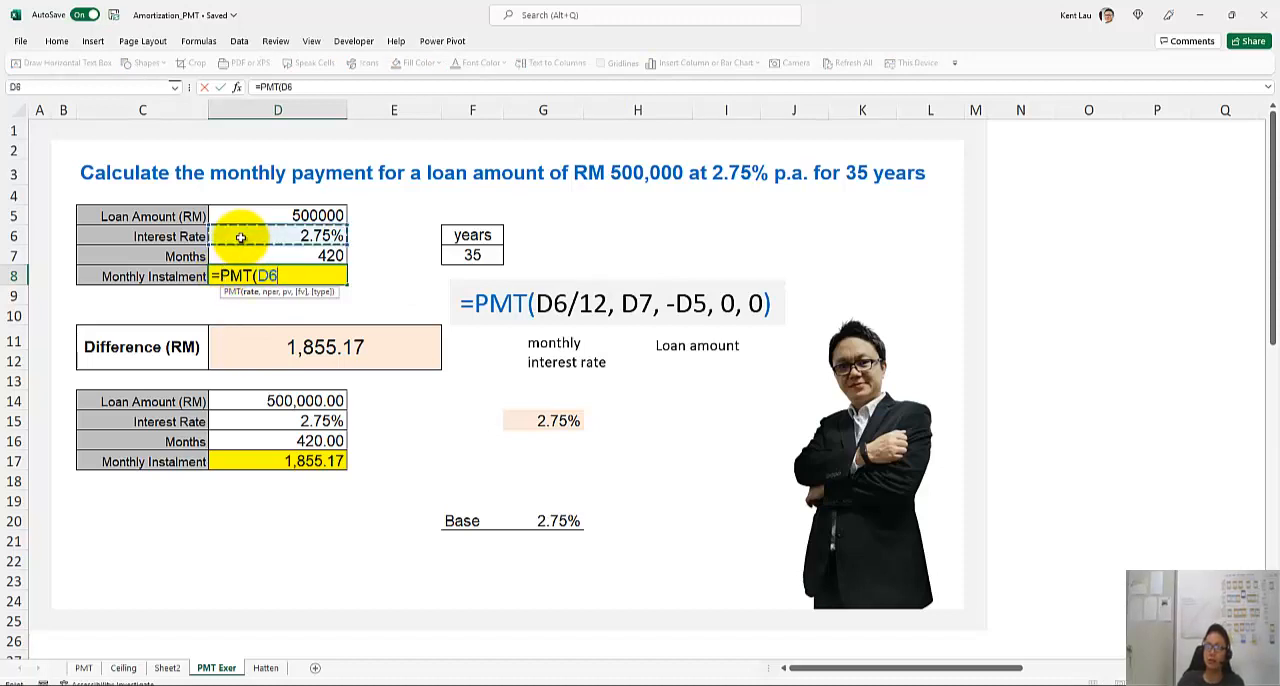
pyautogui.write('/12')
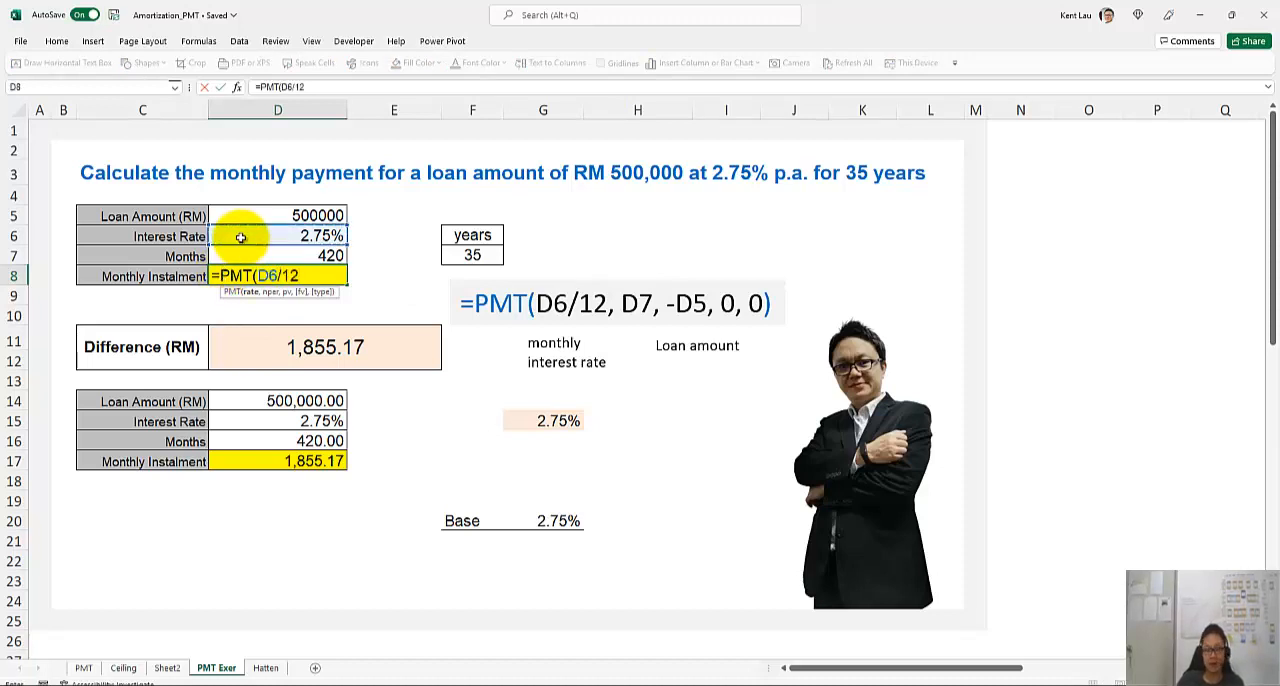
pyautogui.write(',')
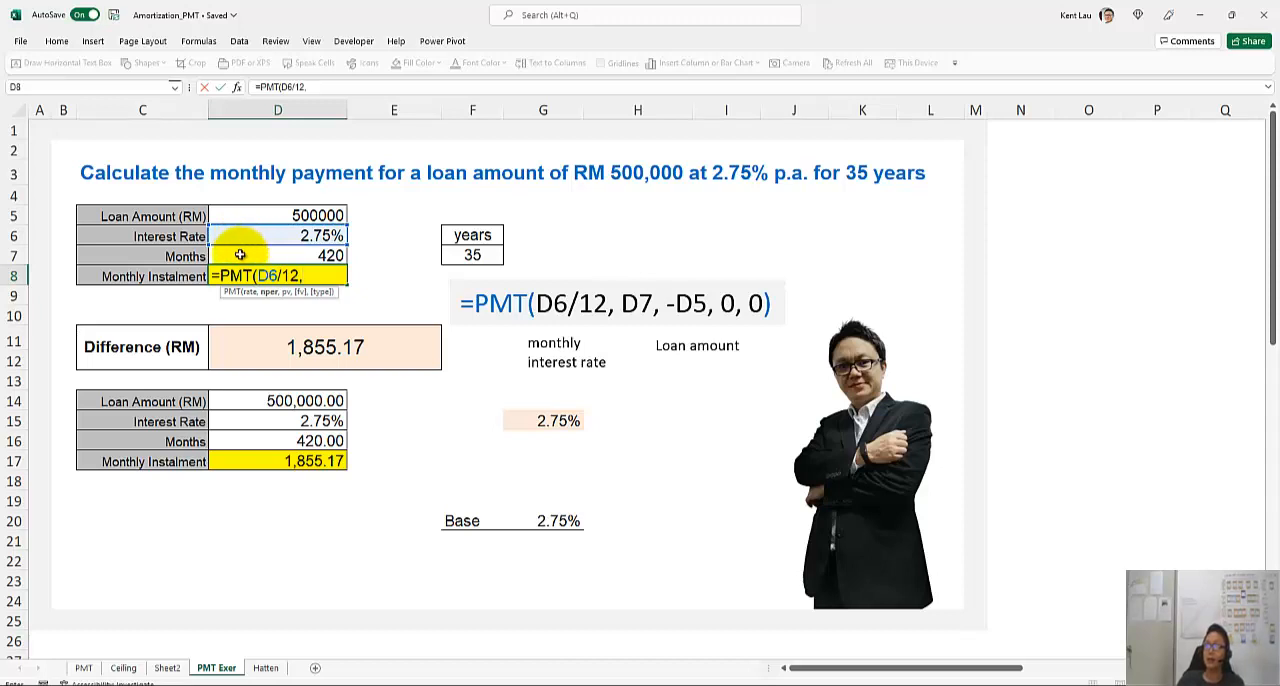
pyautogui.click(240, 259)
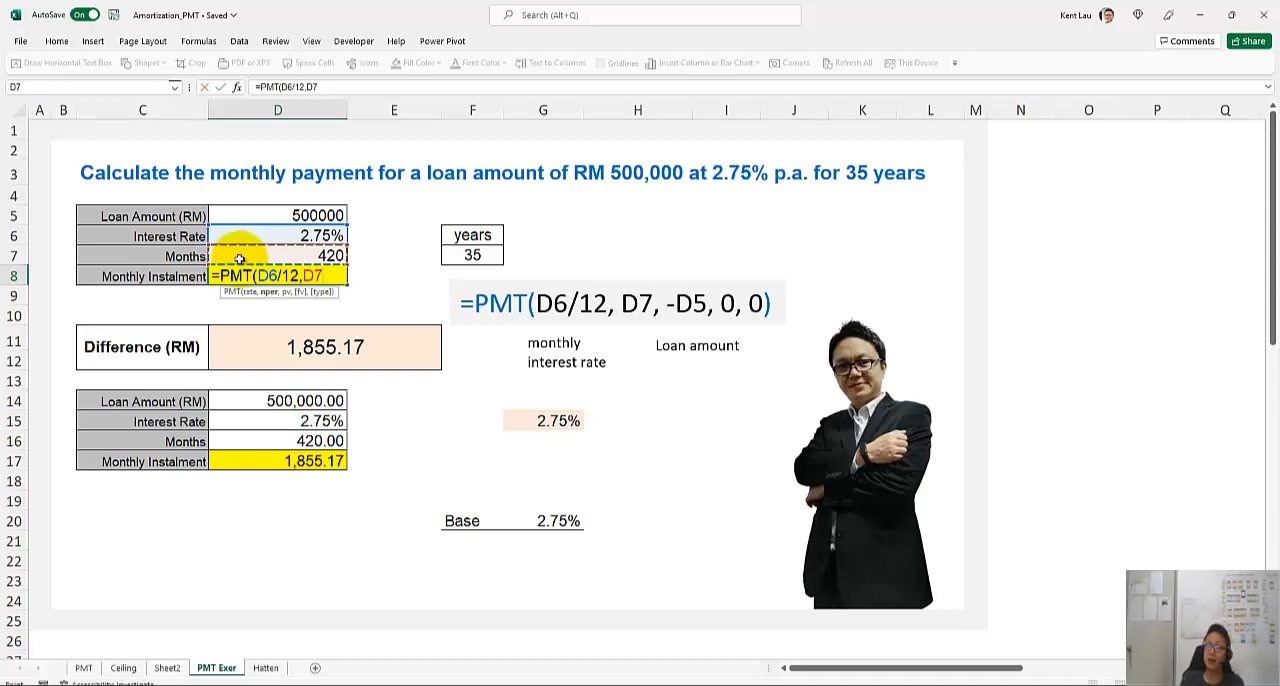
pyautogui.write(',')
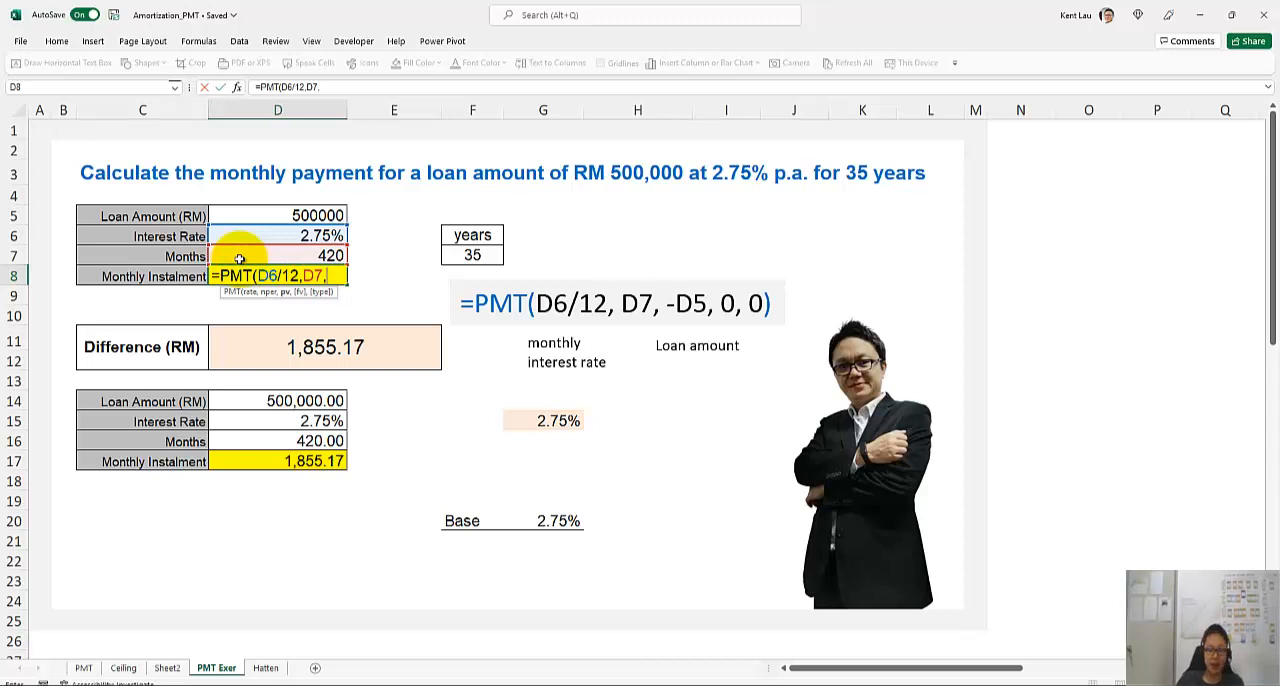
pyautogui.write('-')
pyautogui.click(236, 209)
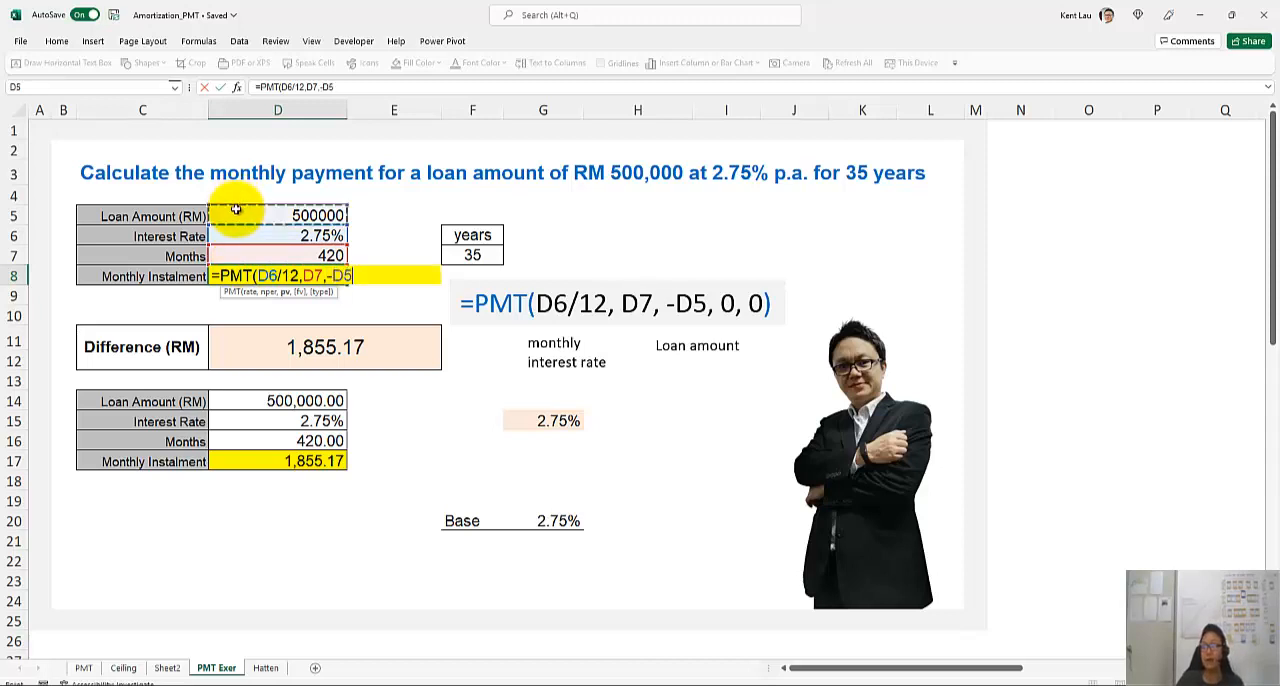
pyautogui.write(',0,0')
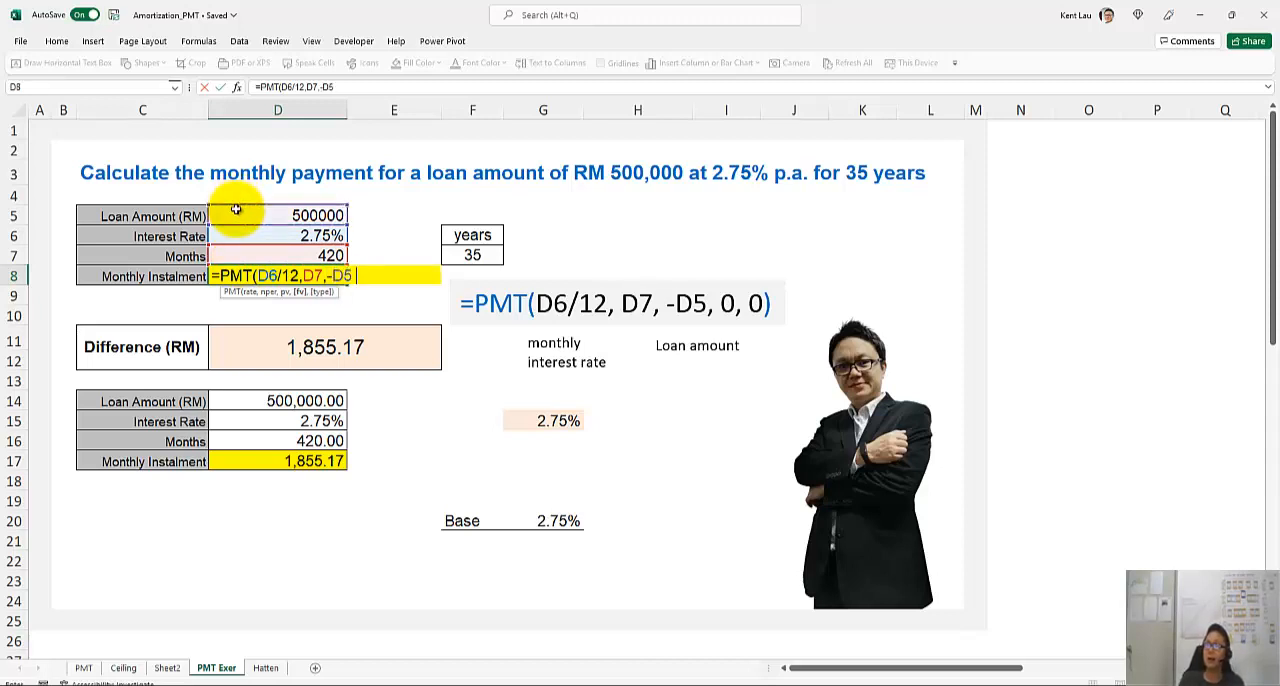
pyautogui.write(')')
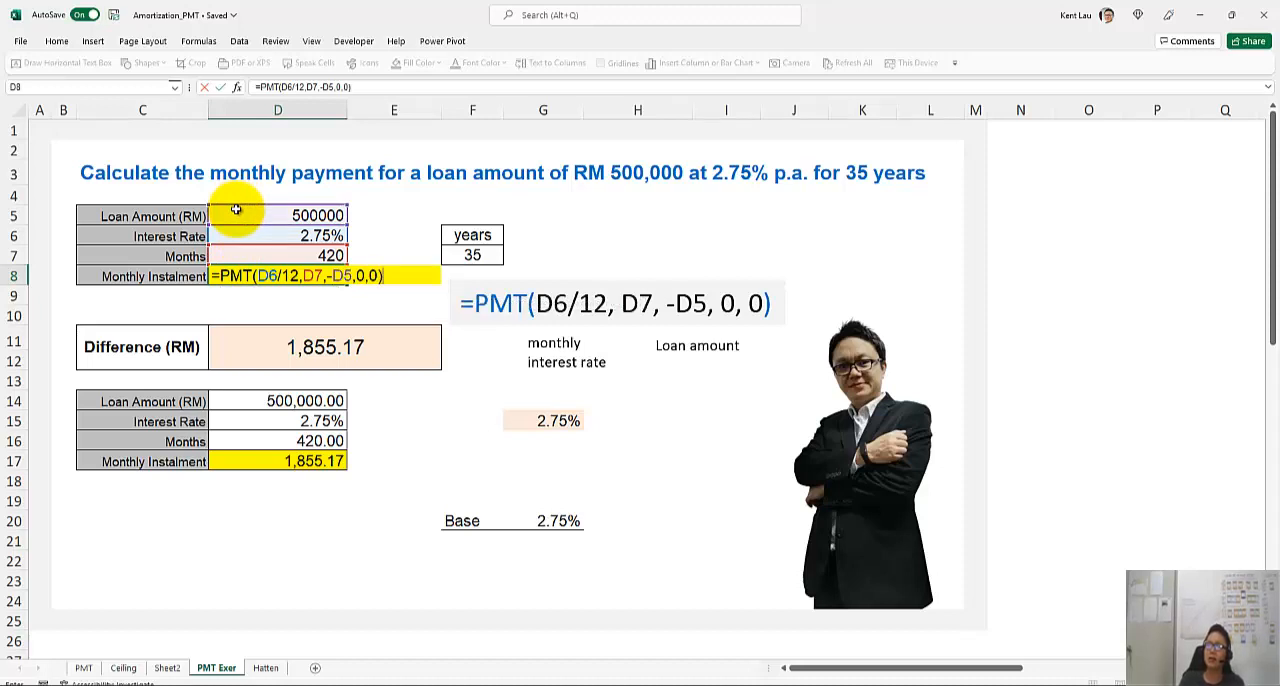
pyautogui.press('Return')
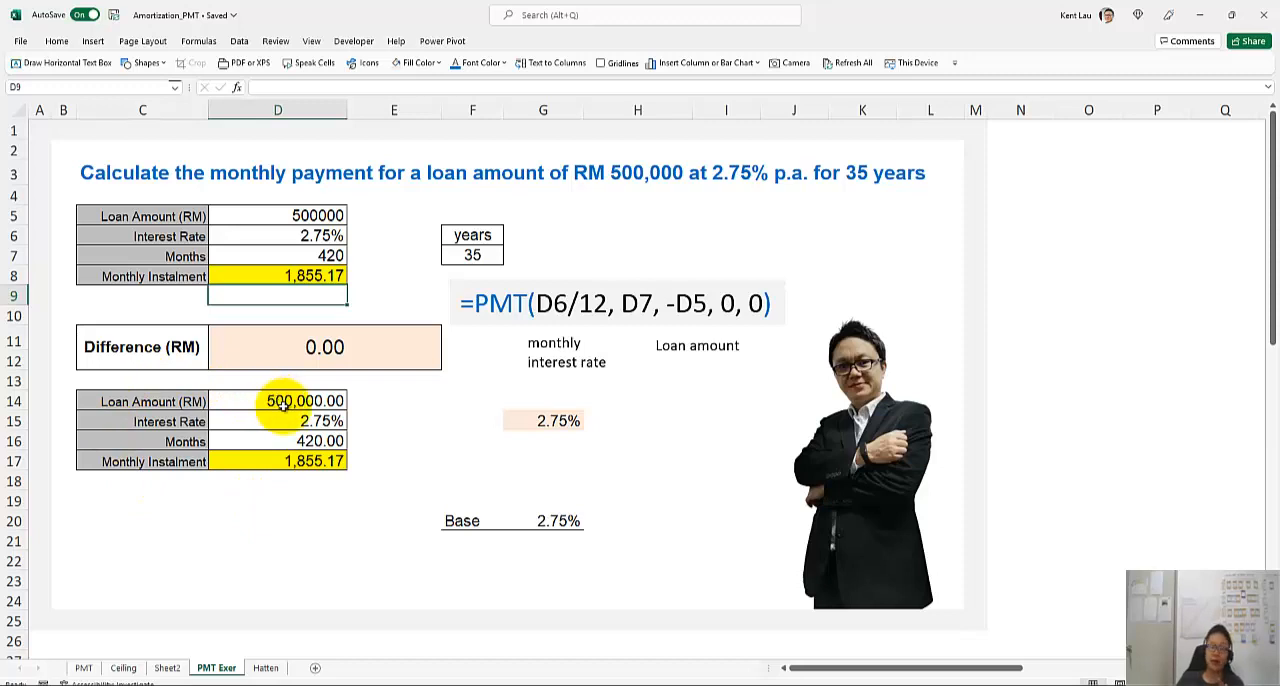
# Enter a 0.25% rate increase in G19, directly above the base rate
pyautogui.click(540, 501)
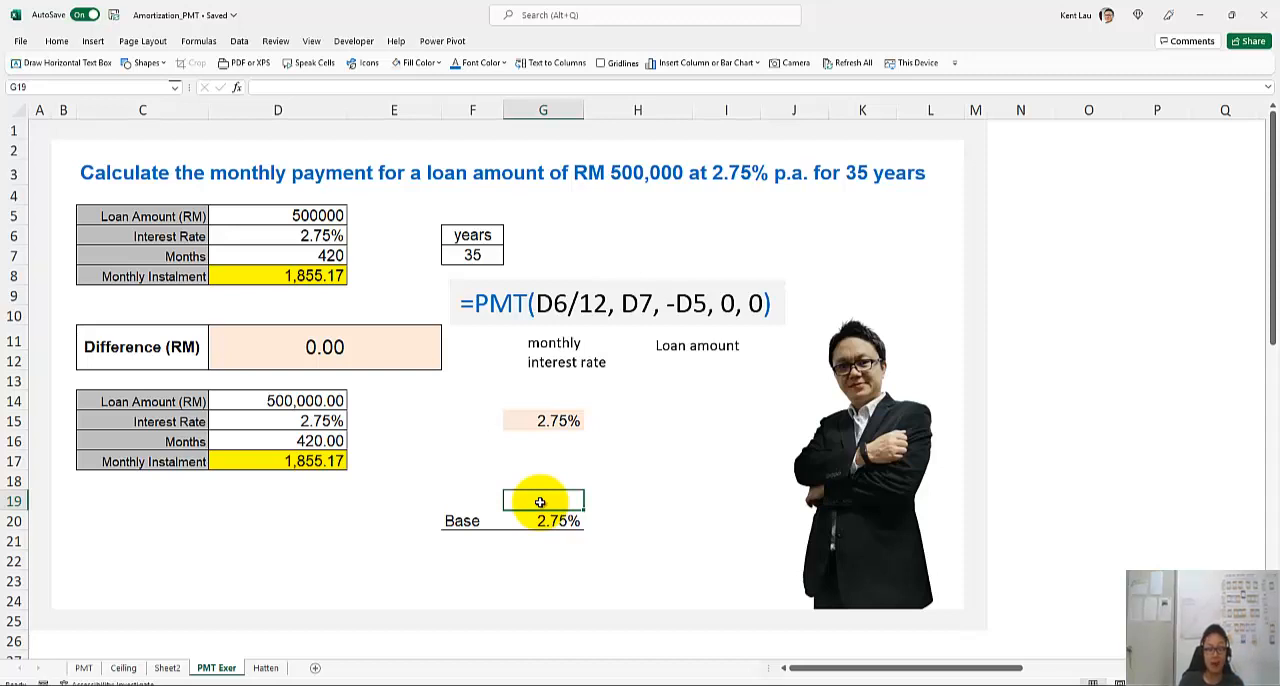
pyautogui.write('0.25')
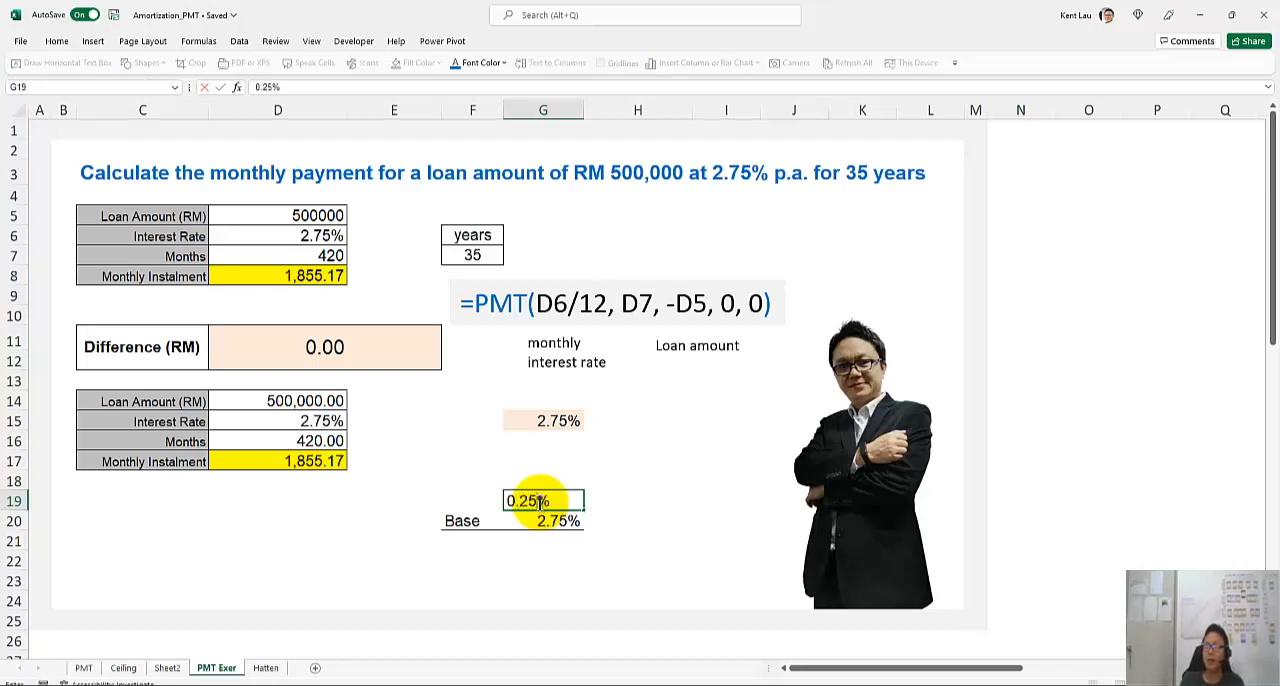
pyautogui.press('Return')
pyautogui.click(540, 501)
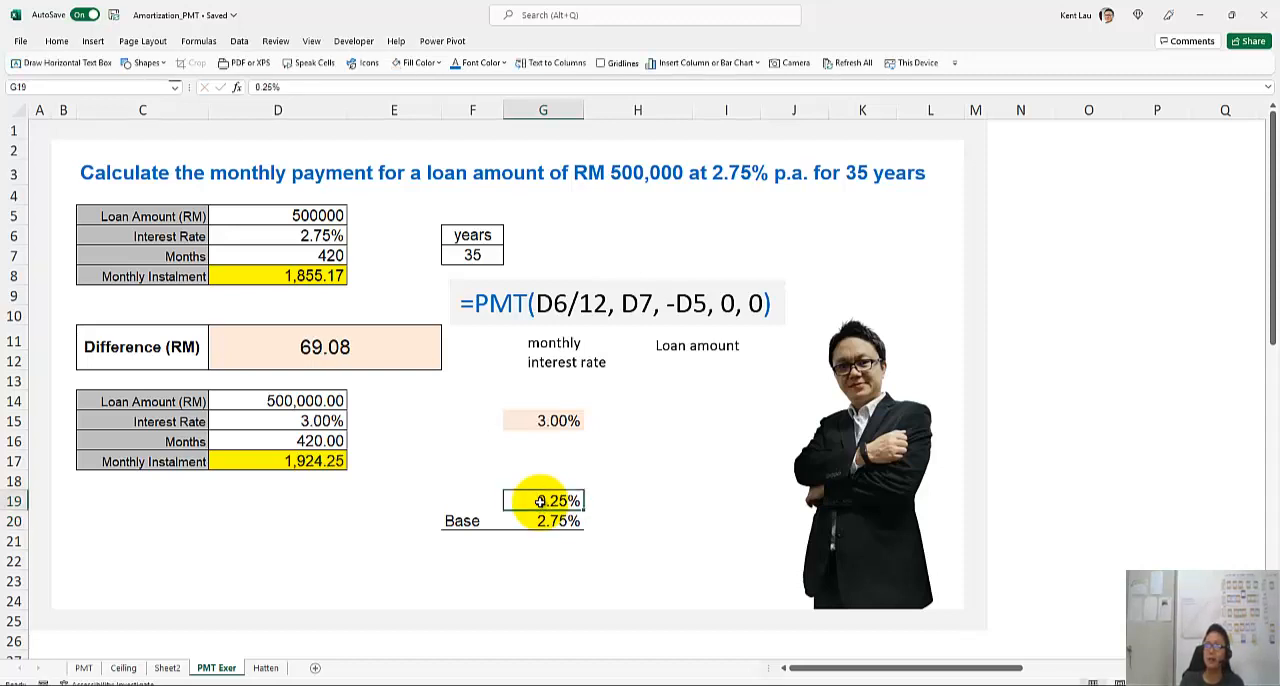
pyautogui.press('Up')
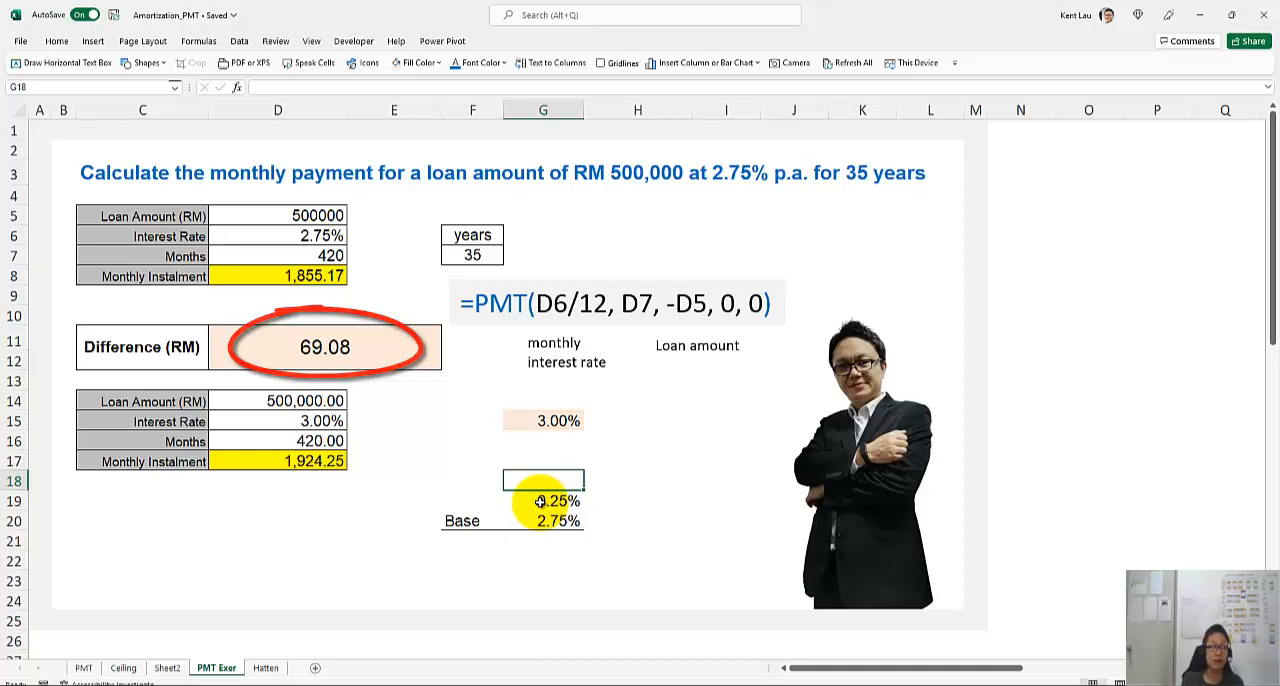
pyautogui.write('.')
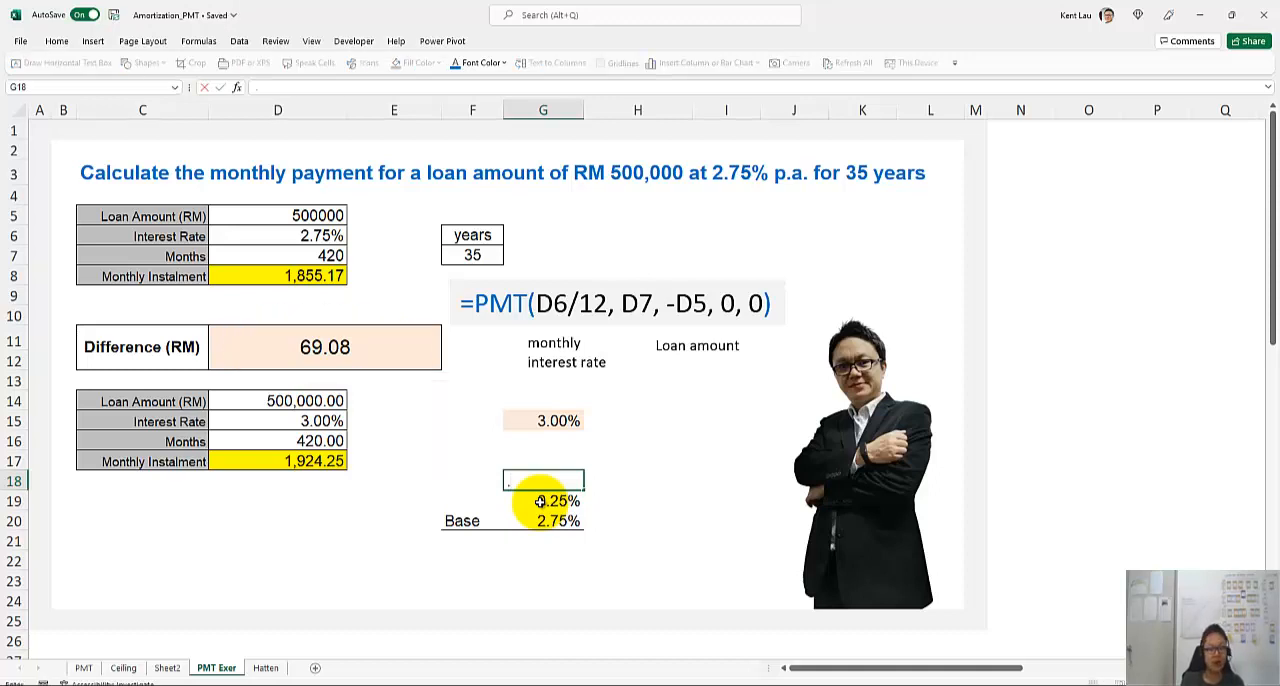
pyautogui.write('25')
pyautogui.press('Return')
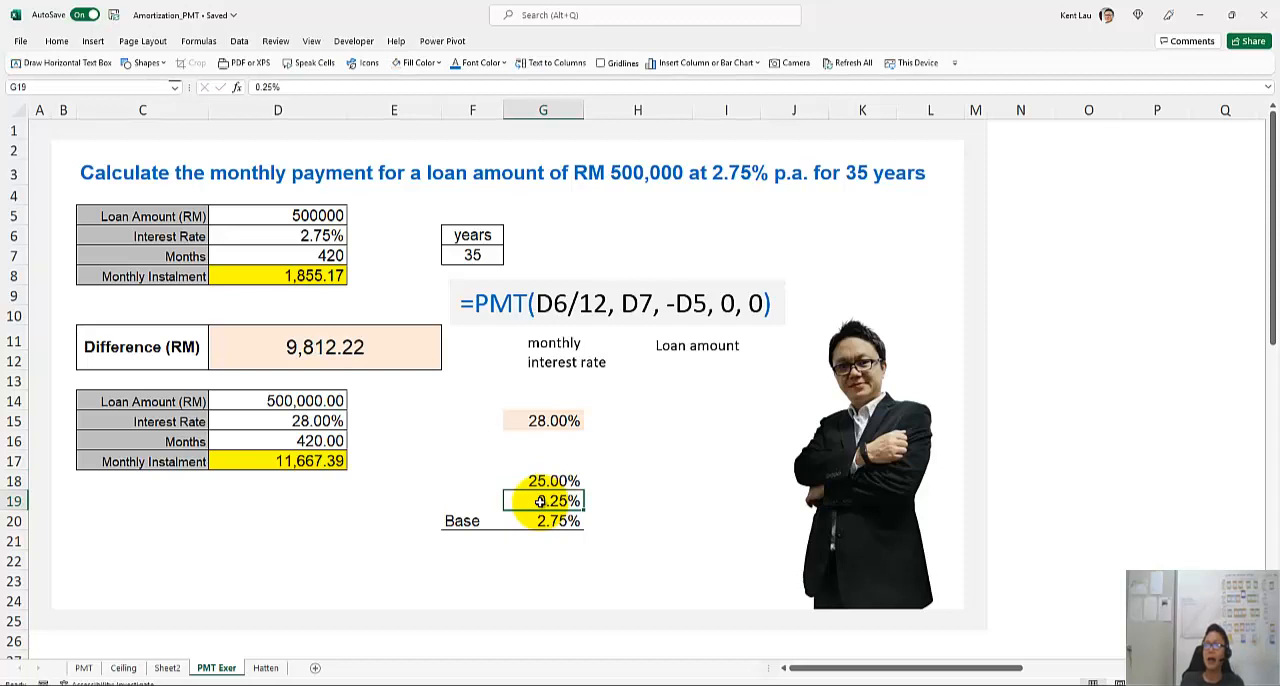
pyautogui.press('Up')
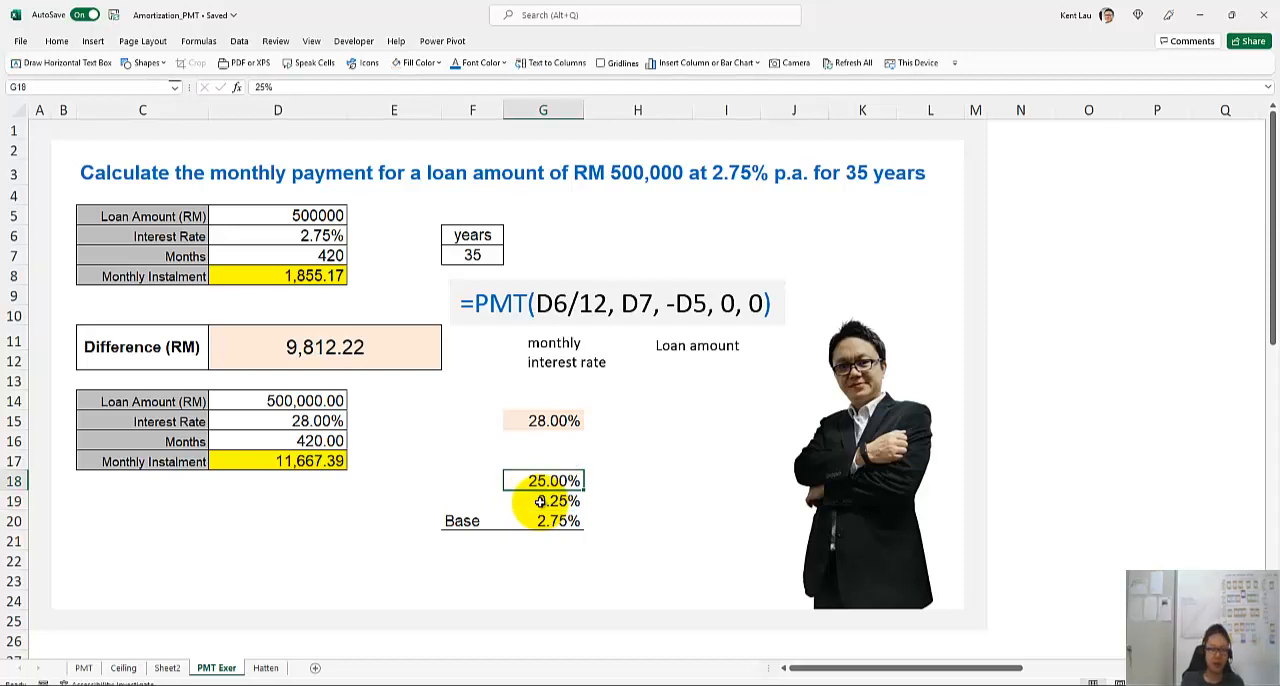
pyautogui.write('.025')
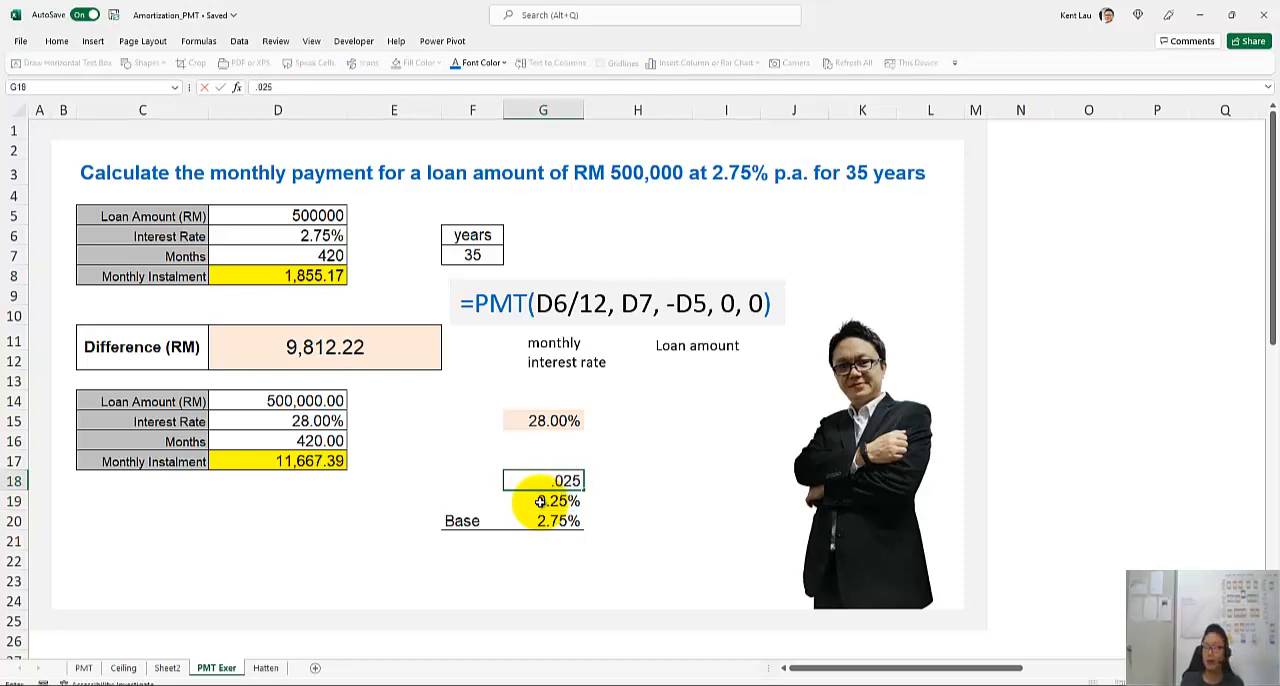
pyautogui.press('Return')
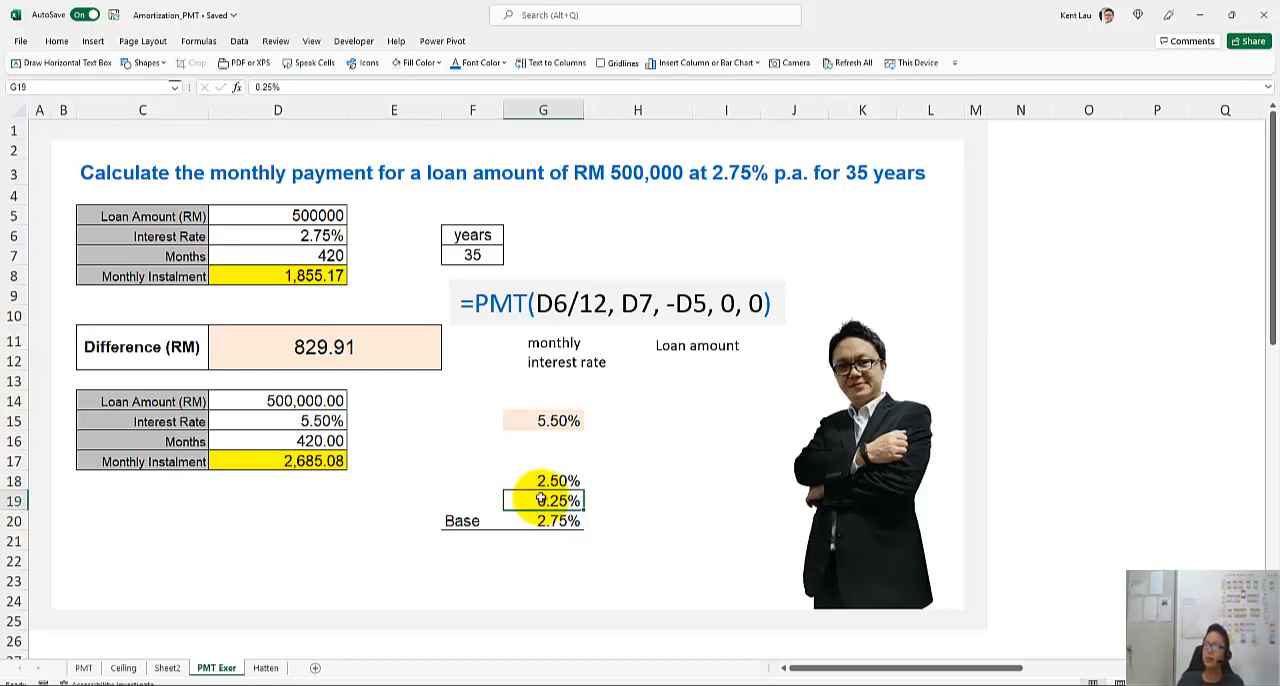
pyautogui.click(540, 480)
pyautogui.write('3.03')
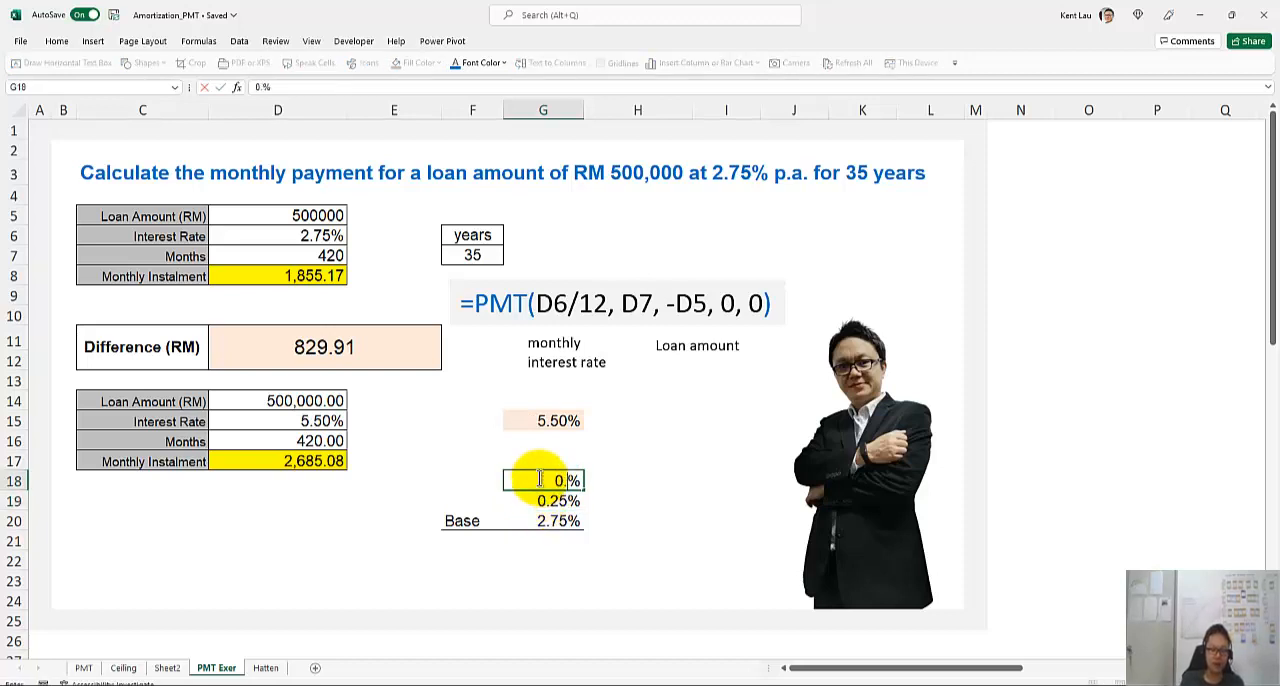
pyautogui.press('Return')
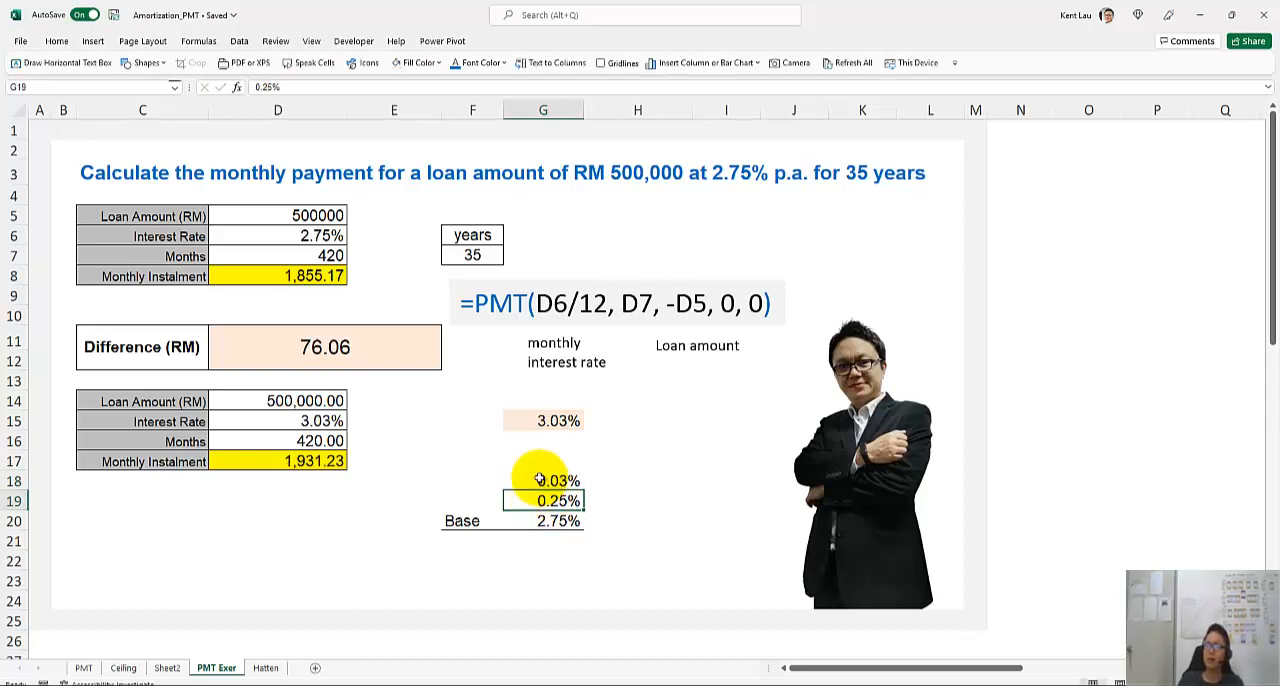
pyautogui.click(538, 463)
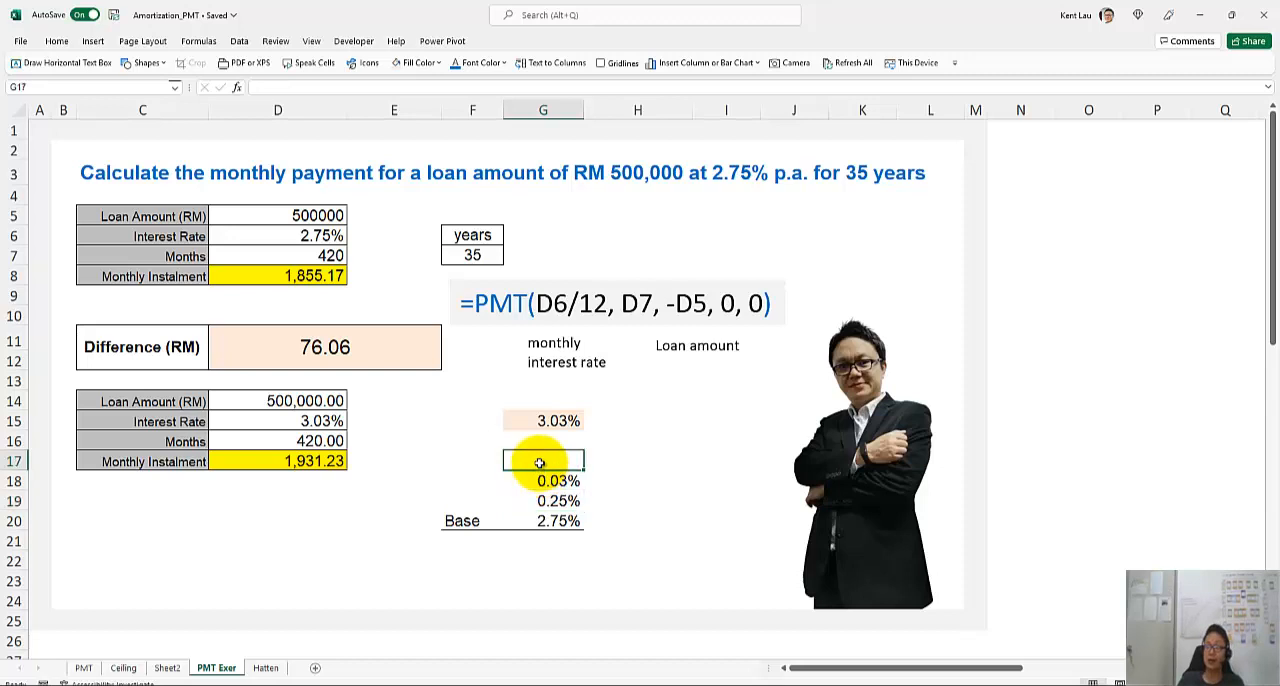
pyautogui.click(538, 480)
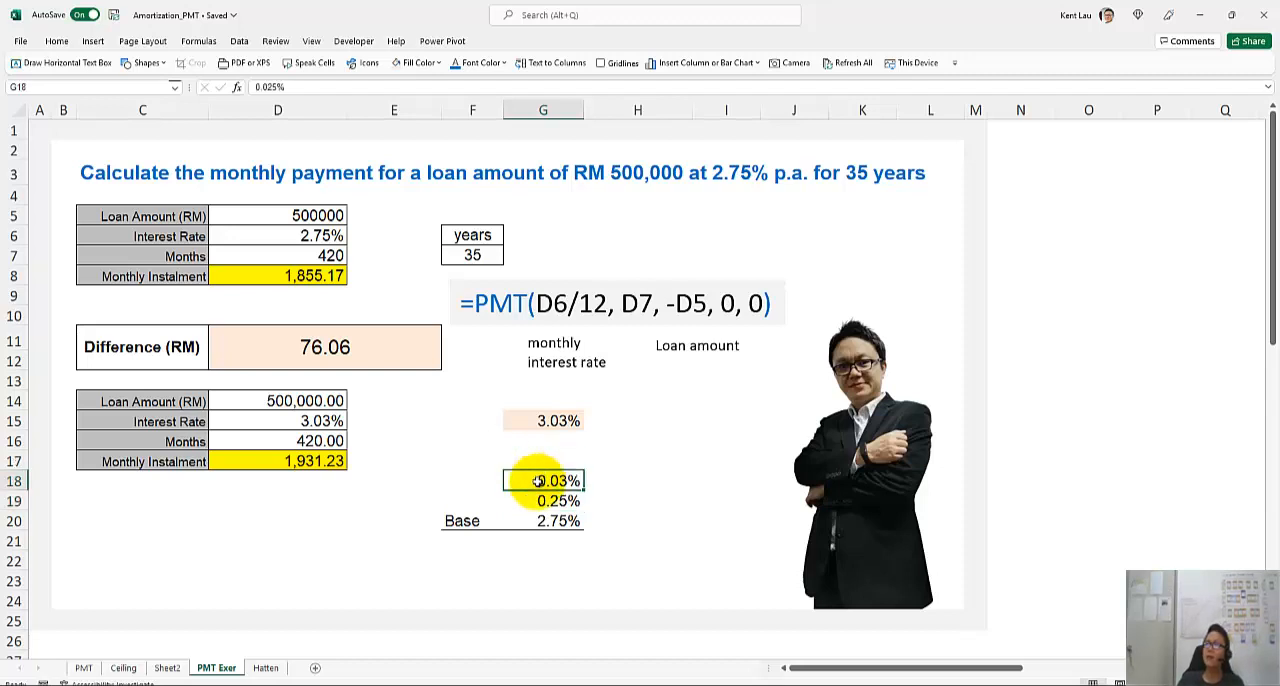
pyautogui.click(538, 500)
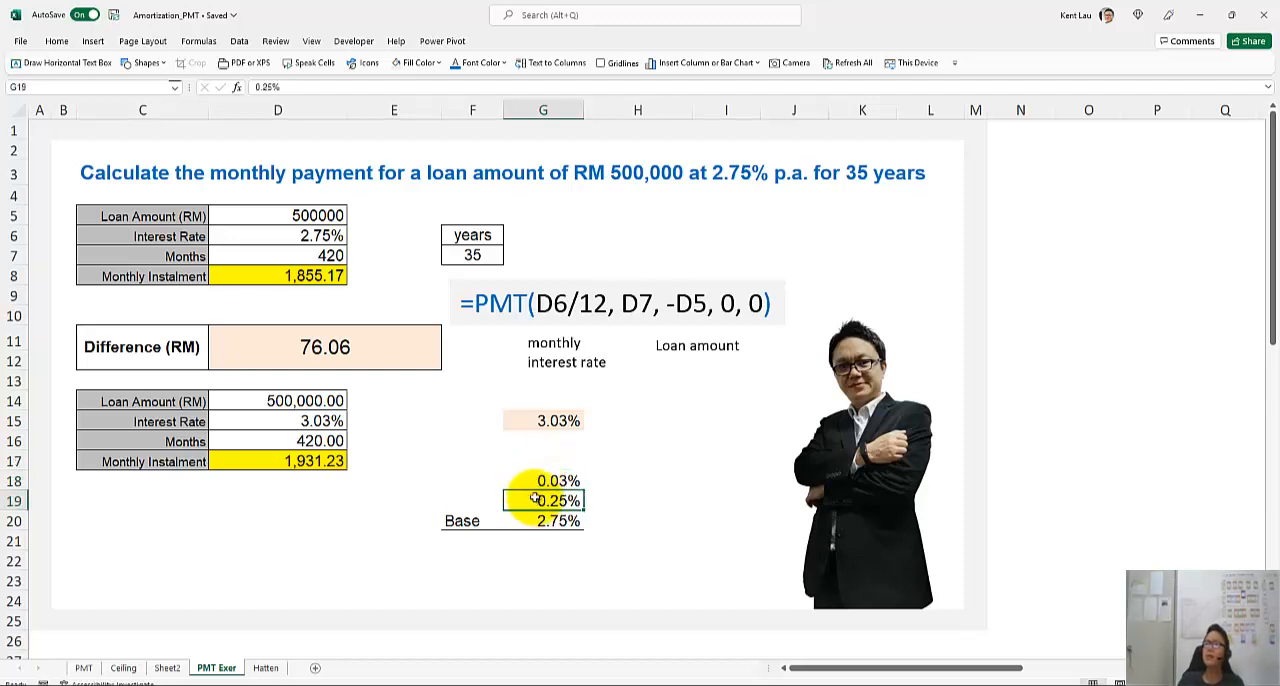
# Set the second rate increase in G18 to 0.25% and enter a third increase of 0.25% in G17
pyautogui.click(537, 480)
pyautogui.write('0.25')
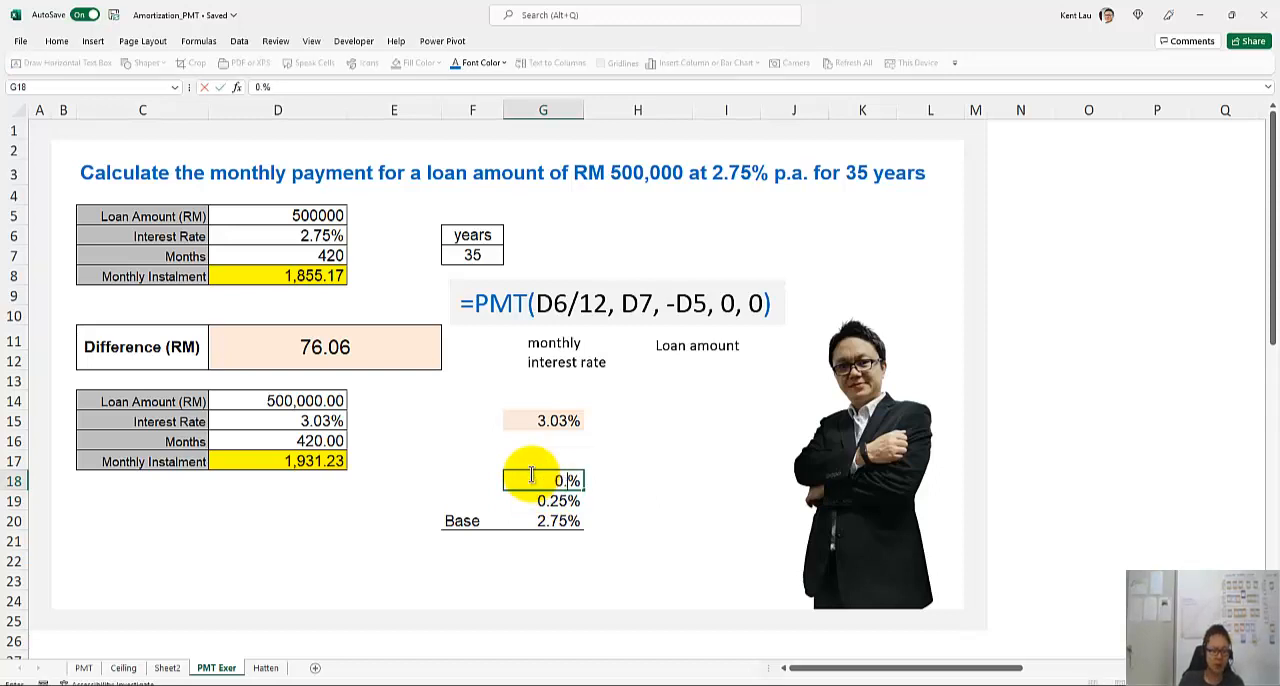
pyautogui.press('Return')
pyautogui.press('Up')
pyautogui.press('Up')
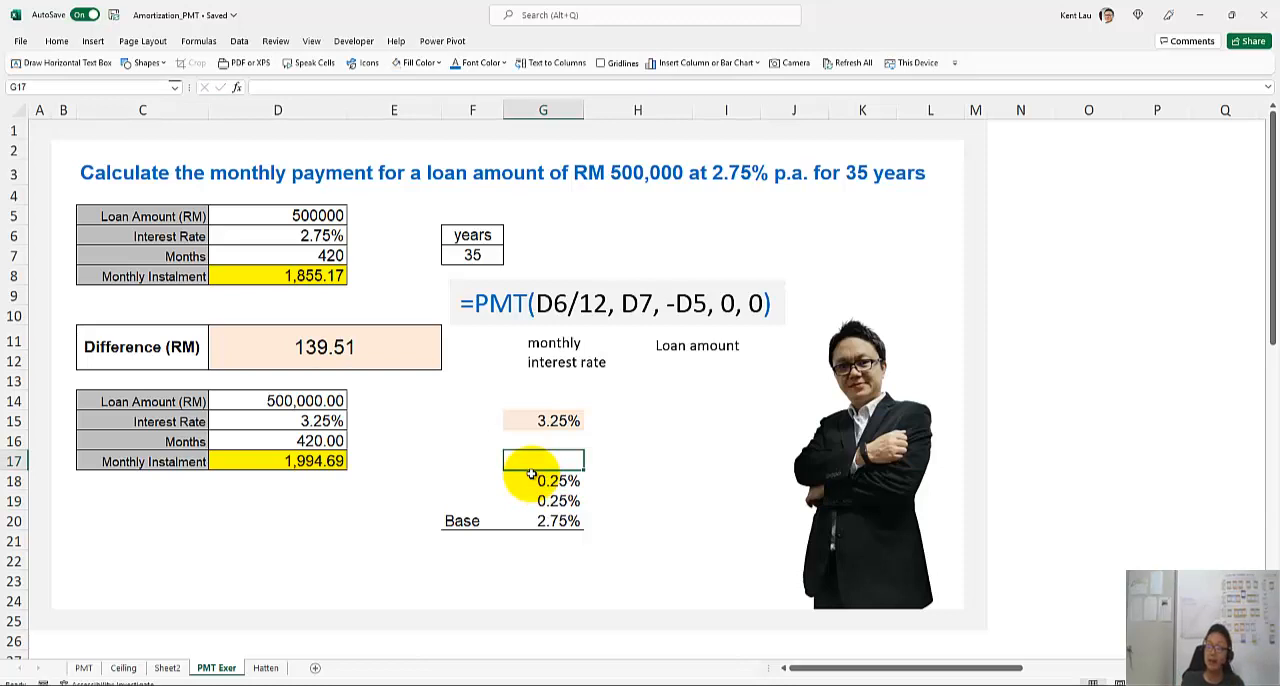
pyautogui.write('0.25')
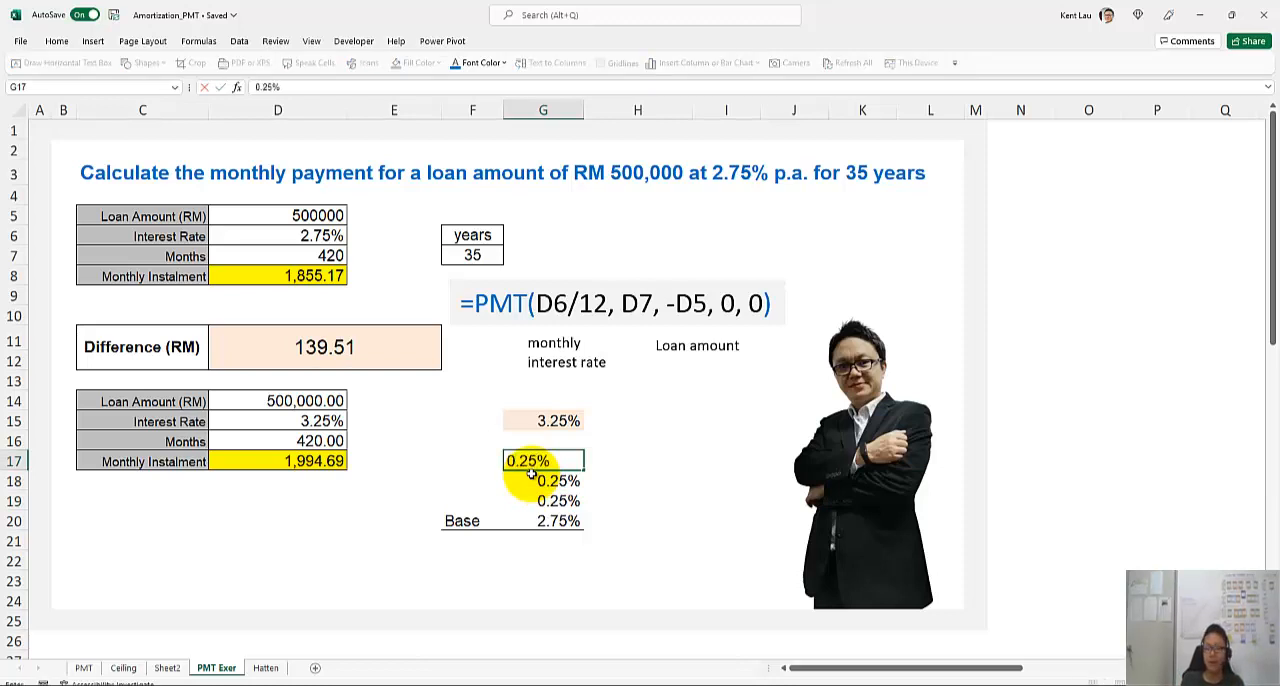
pyautogui.press('Return')
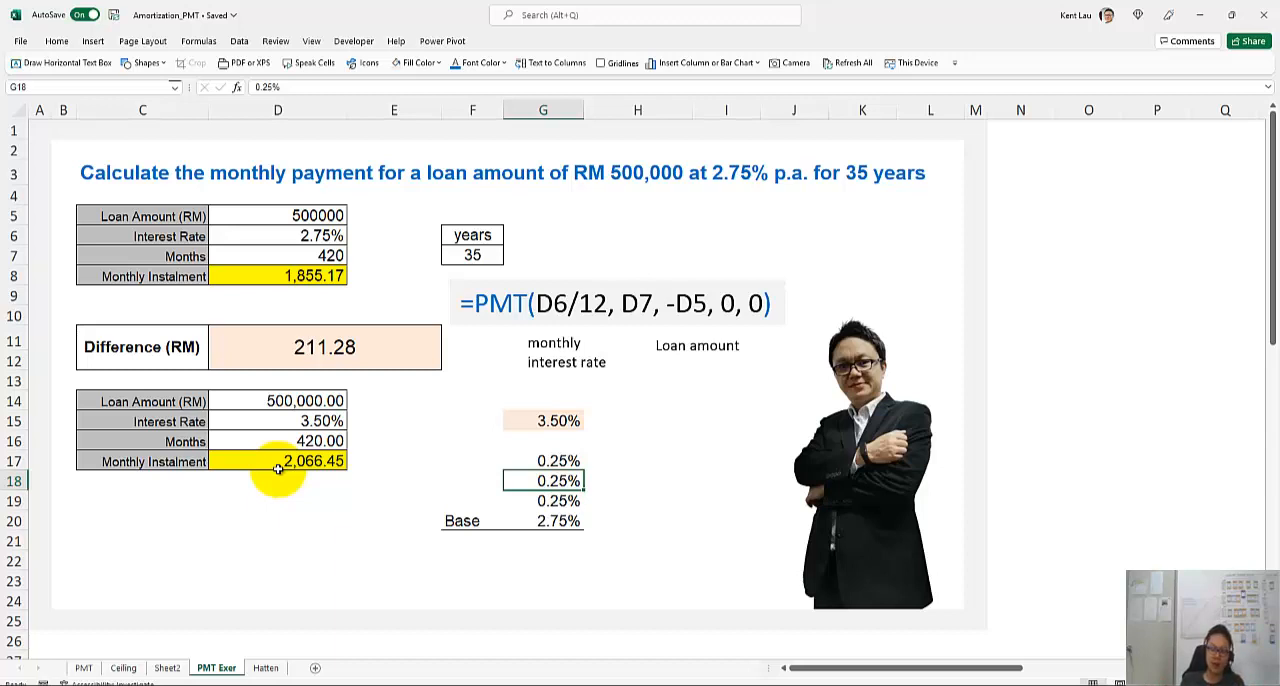
# Enter a fourth rate increase of 0.25% in G16, just below the total rate
pyautogui.press('Up')
pyautogui.press('Up')
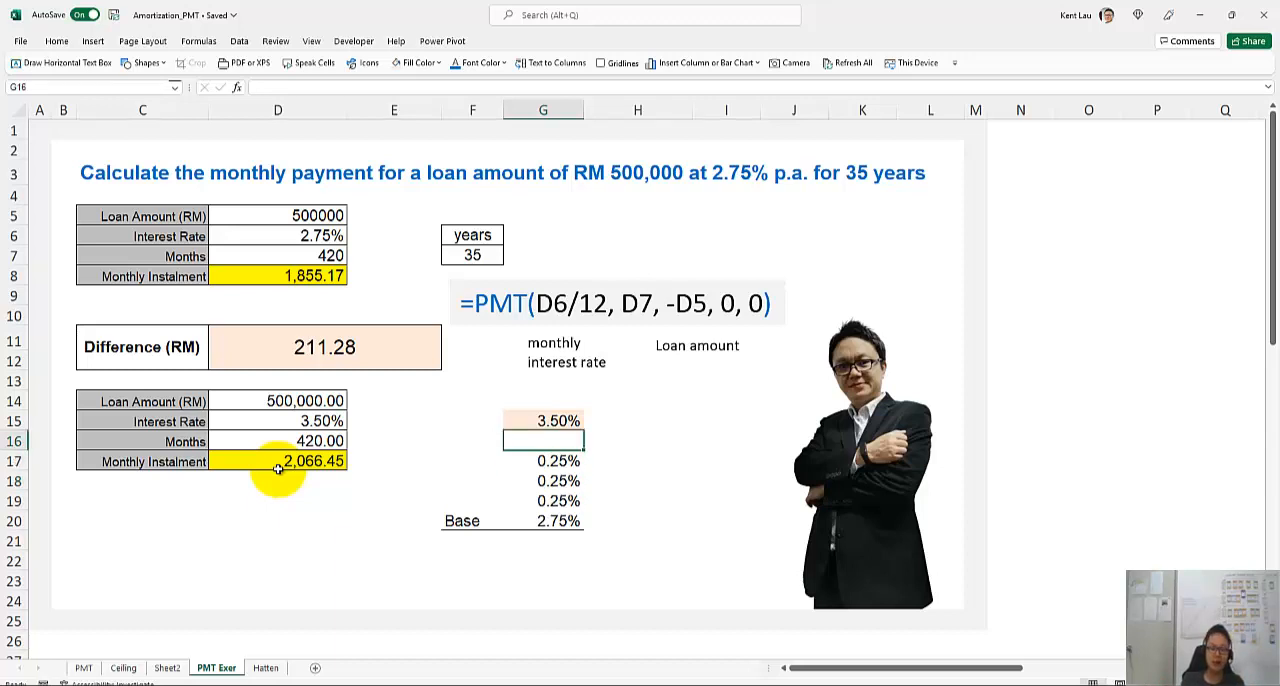
pyautogui.write('0.2')
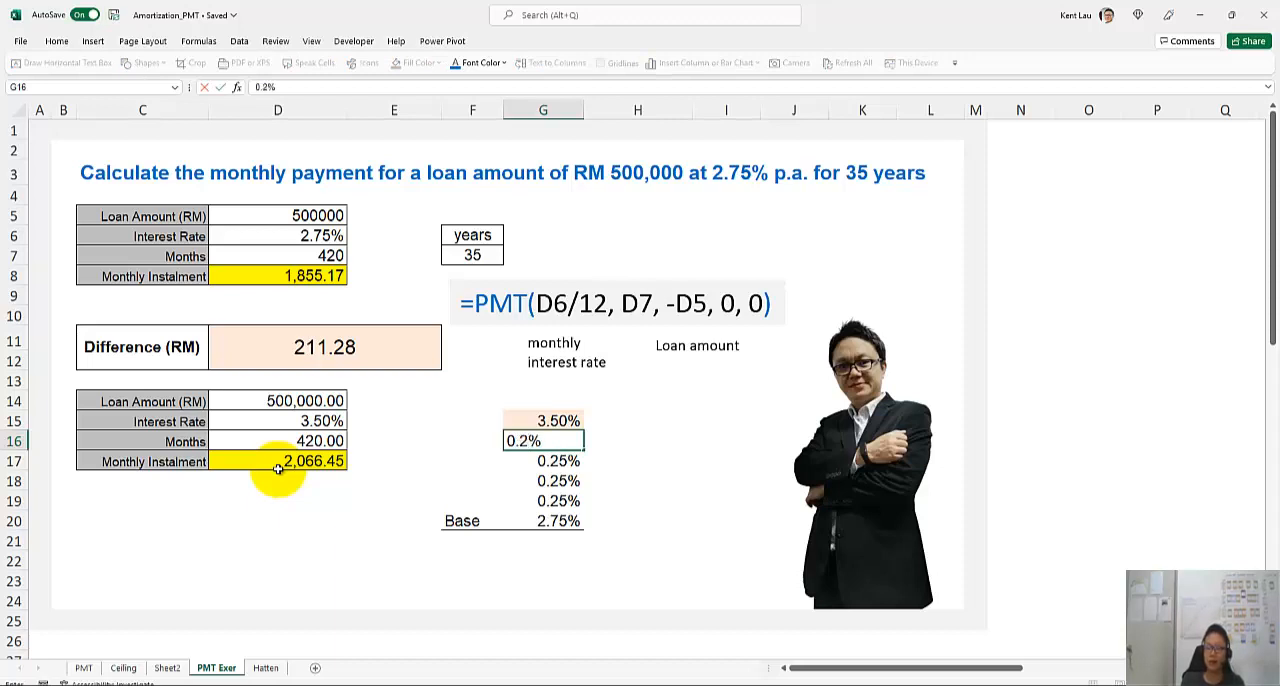
pyautogui.write('5')
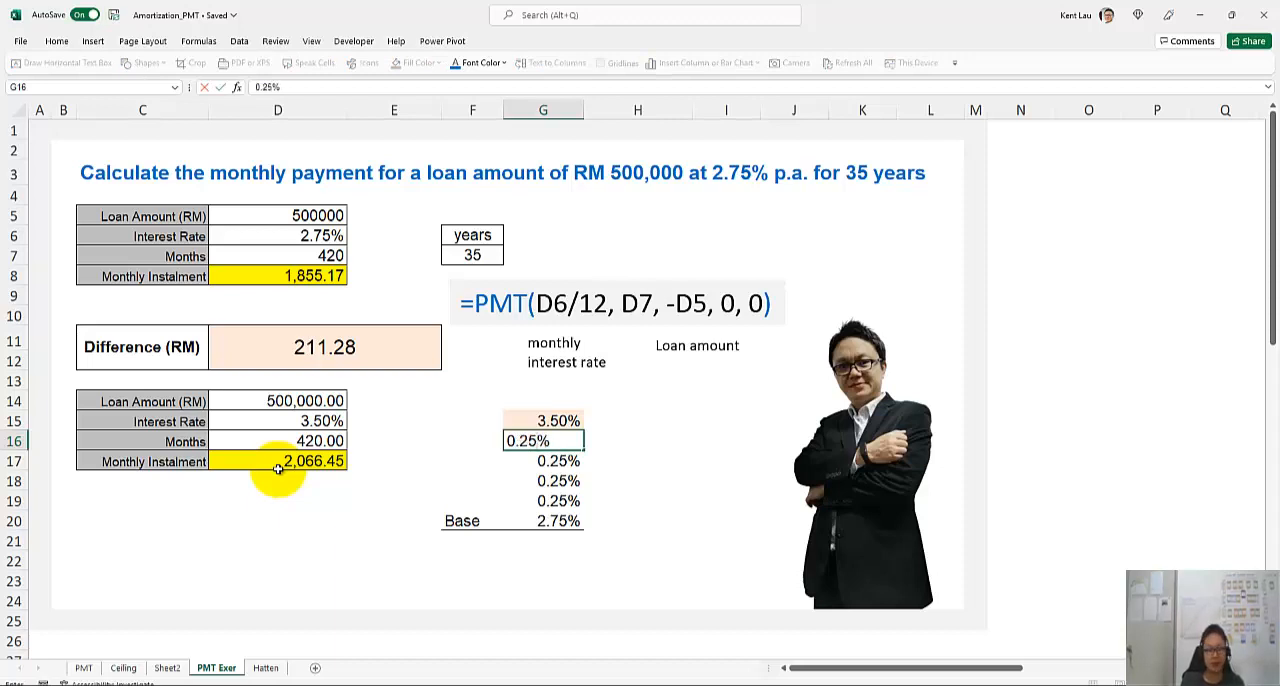
pyautogui.press('Return')
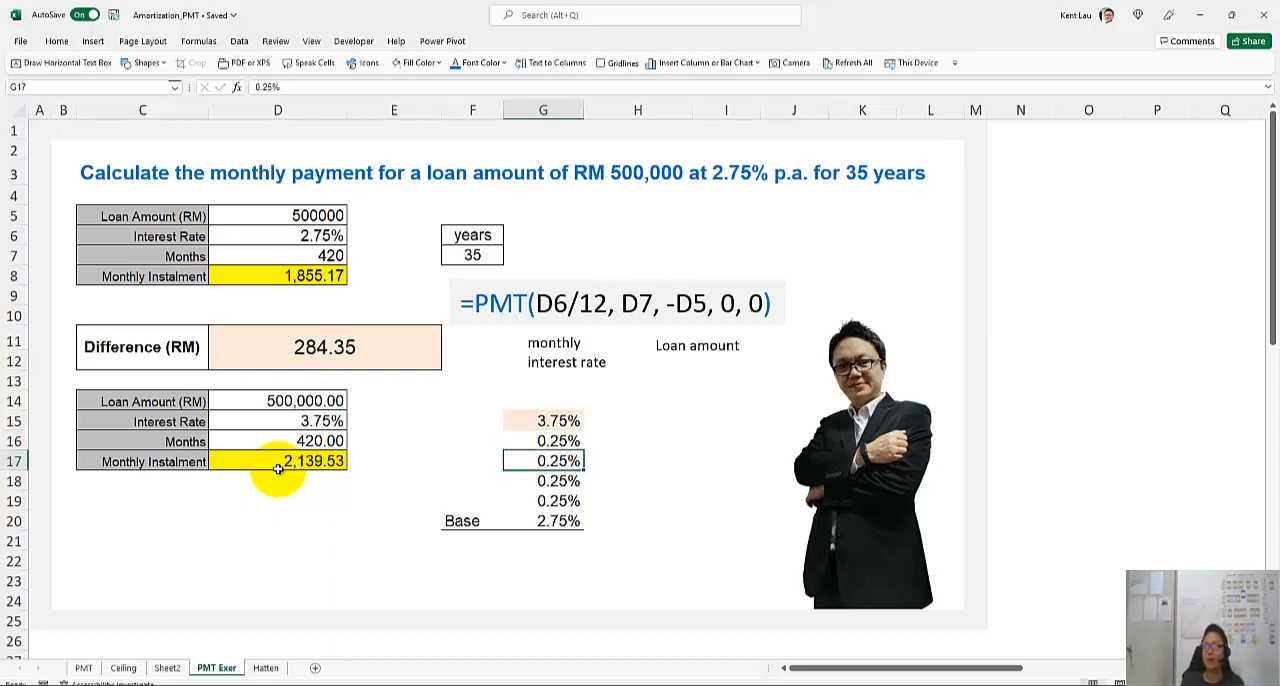
pyautogui.press('Up')
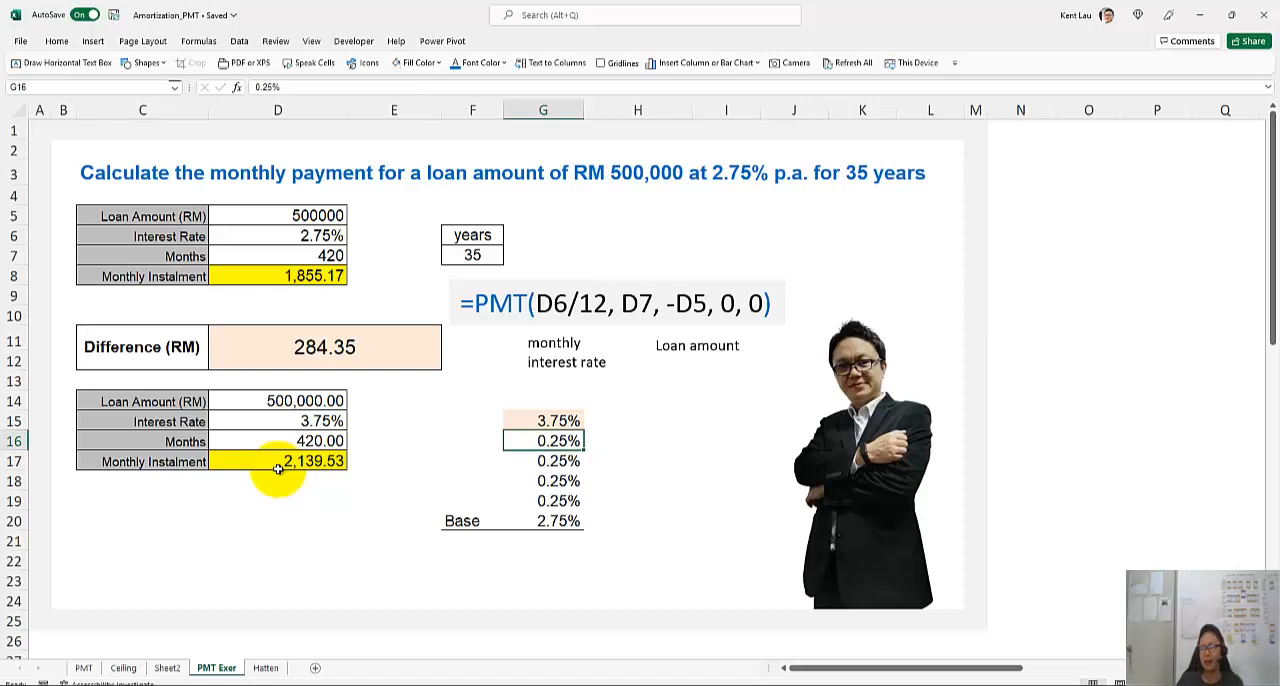
# Clear the fourth rate increase in G16 and undo the deletion
pyautogui.click(274, 376)
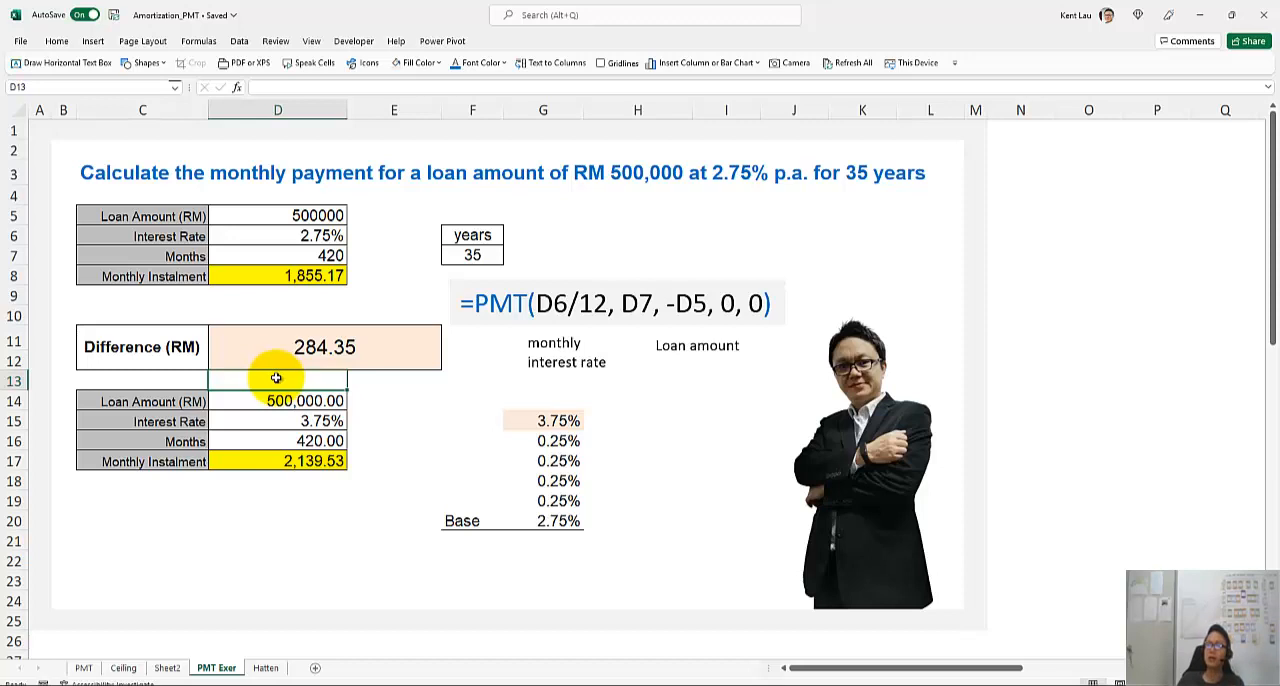
pyautogui.click(460, 441)
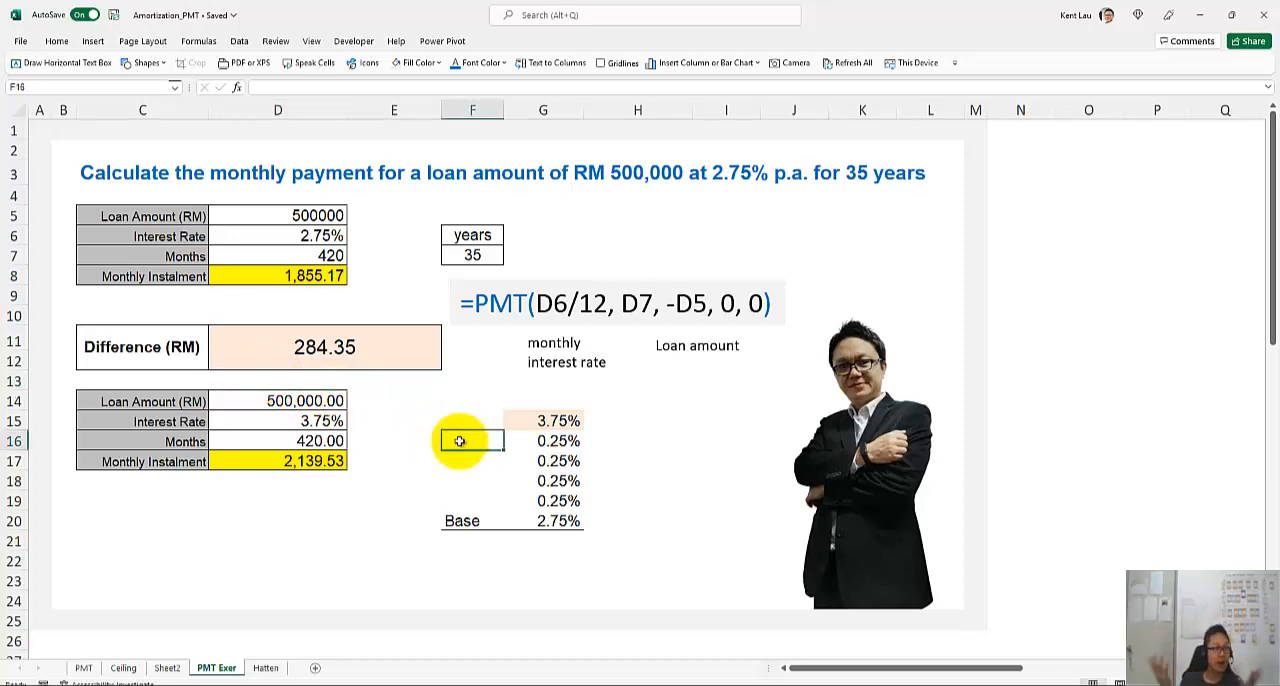
pyautogui.press('Right')
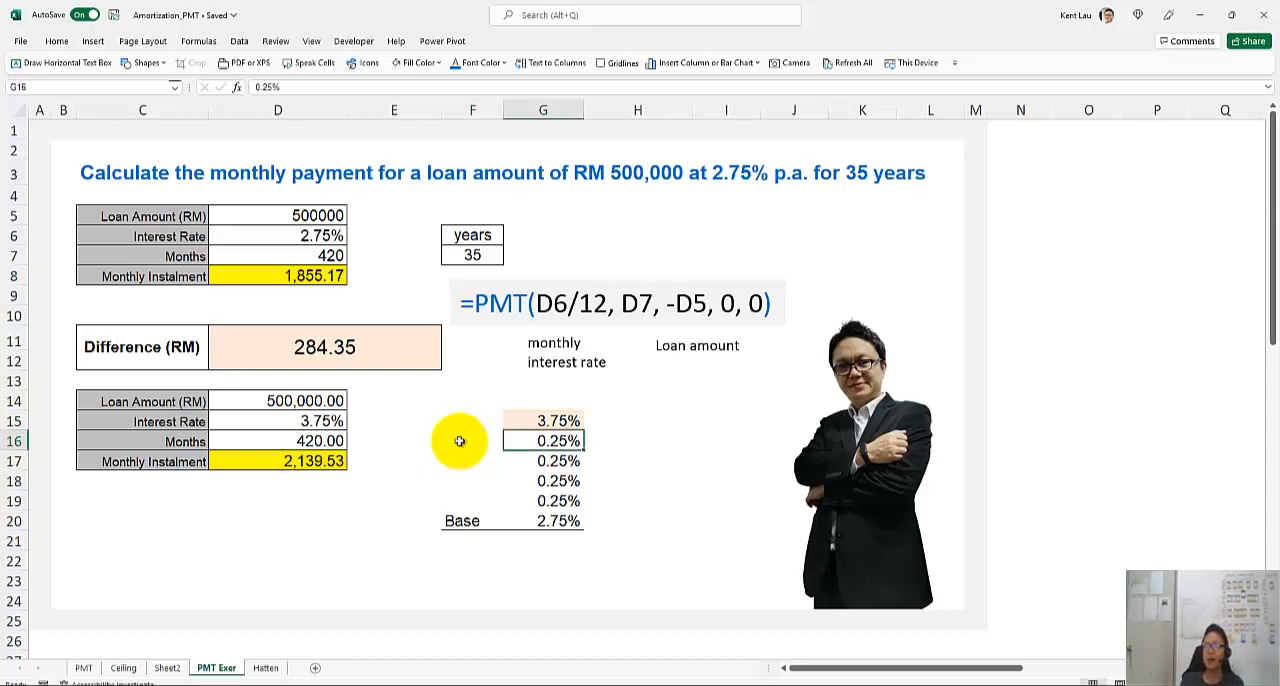
pyautogui.press('Delete')
pyautogui.hotkey('ctrl', 'z')
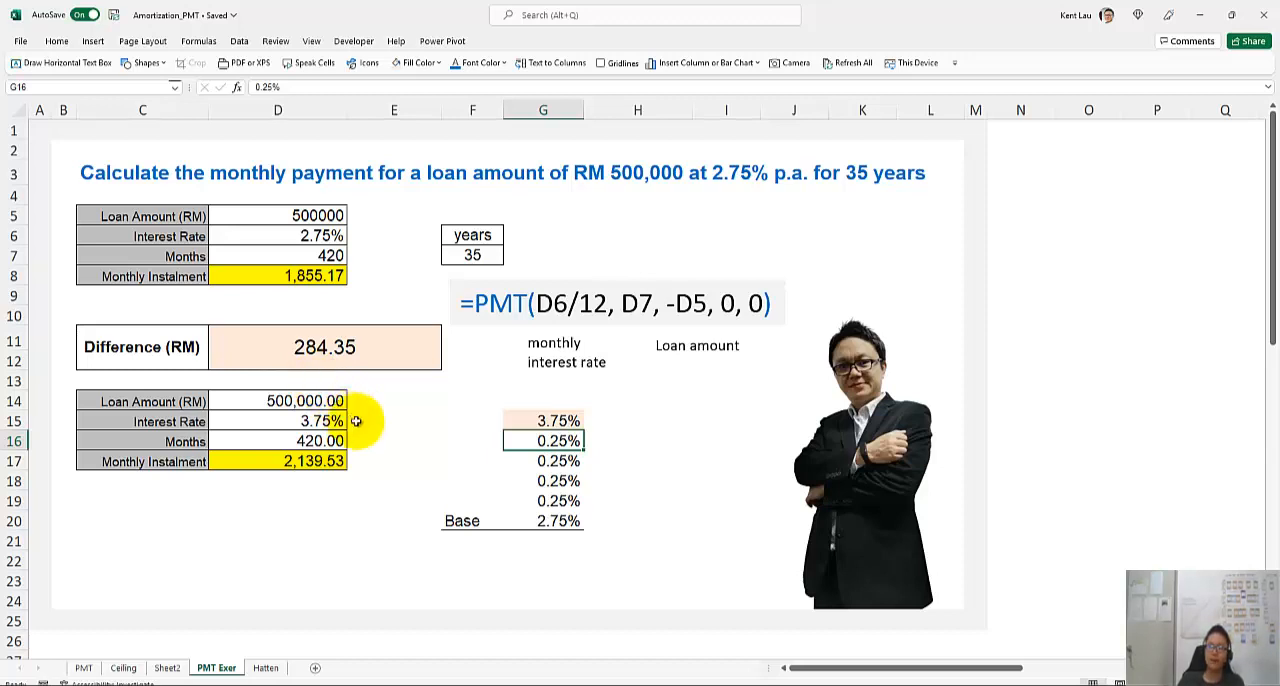
# Review the base rate in F20:G20, the monthly instalment formula in D8 and the range summed by the total rate in G15
pyautogui.click(549, 540)
pyautogui.moveTo(465, 520); pyautogui.dragTo(523, 518)
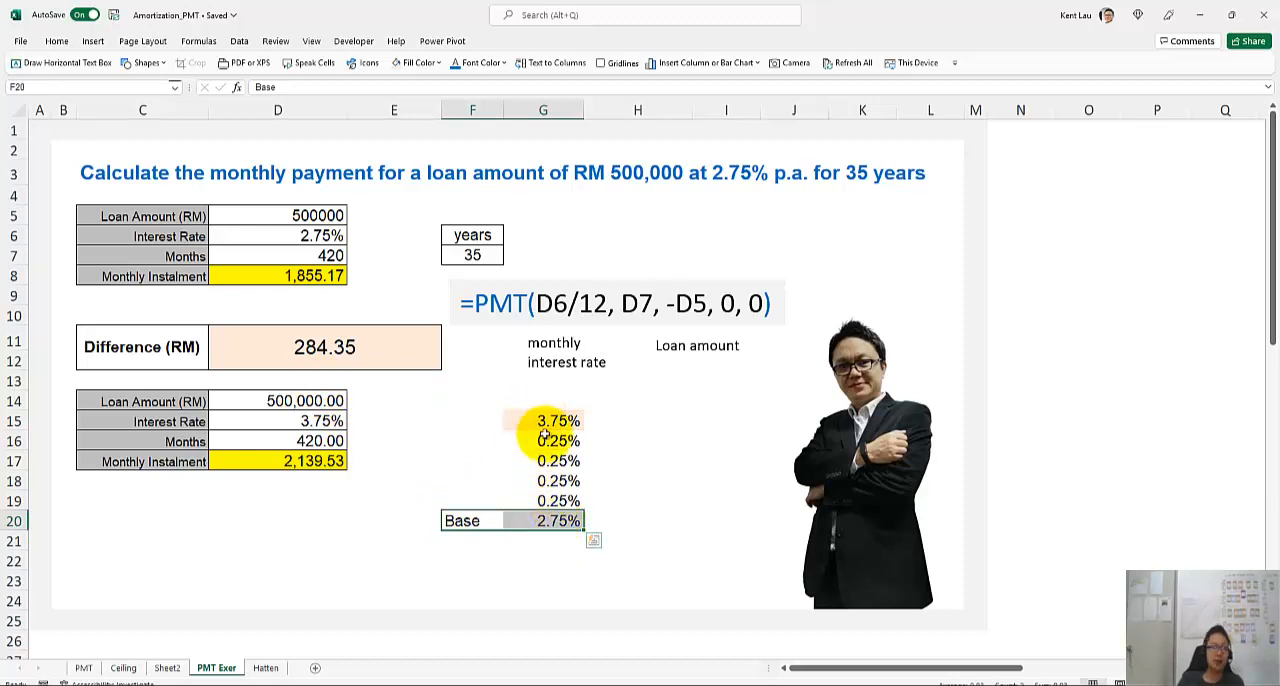
pyautogui.click(538, 421)
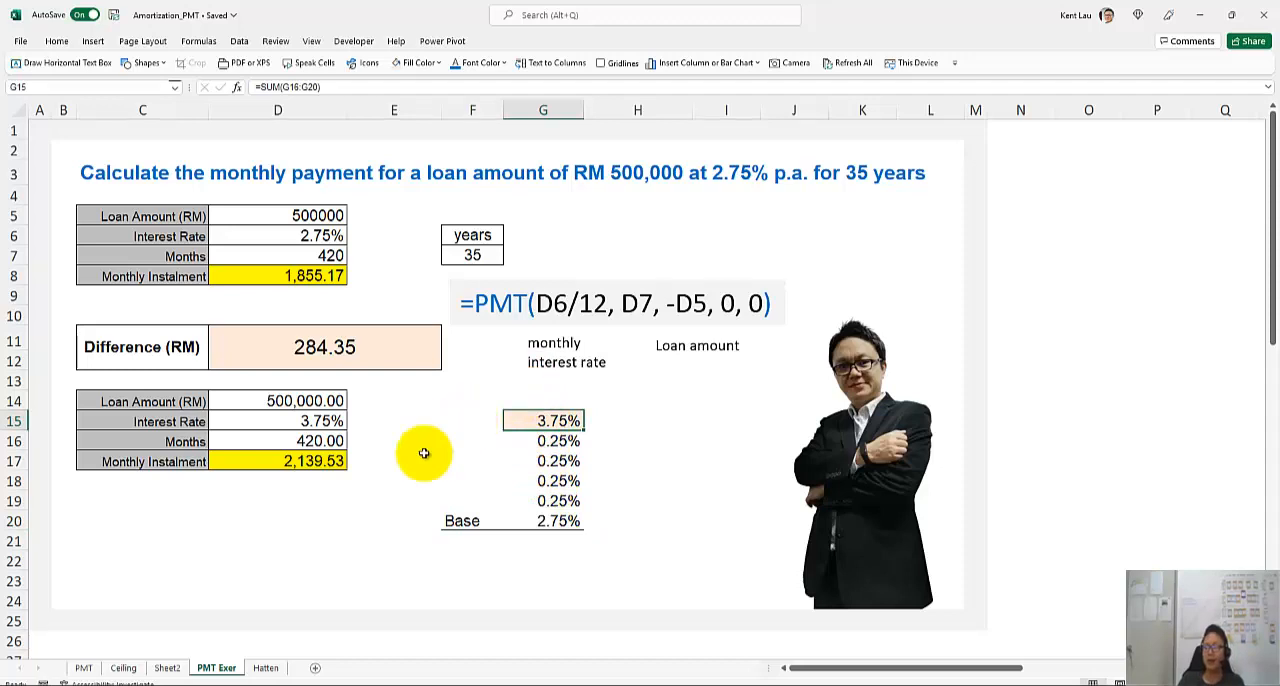
pyautogui.click(393, 479)
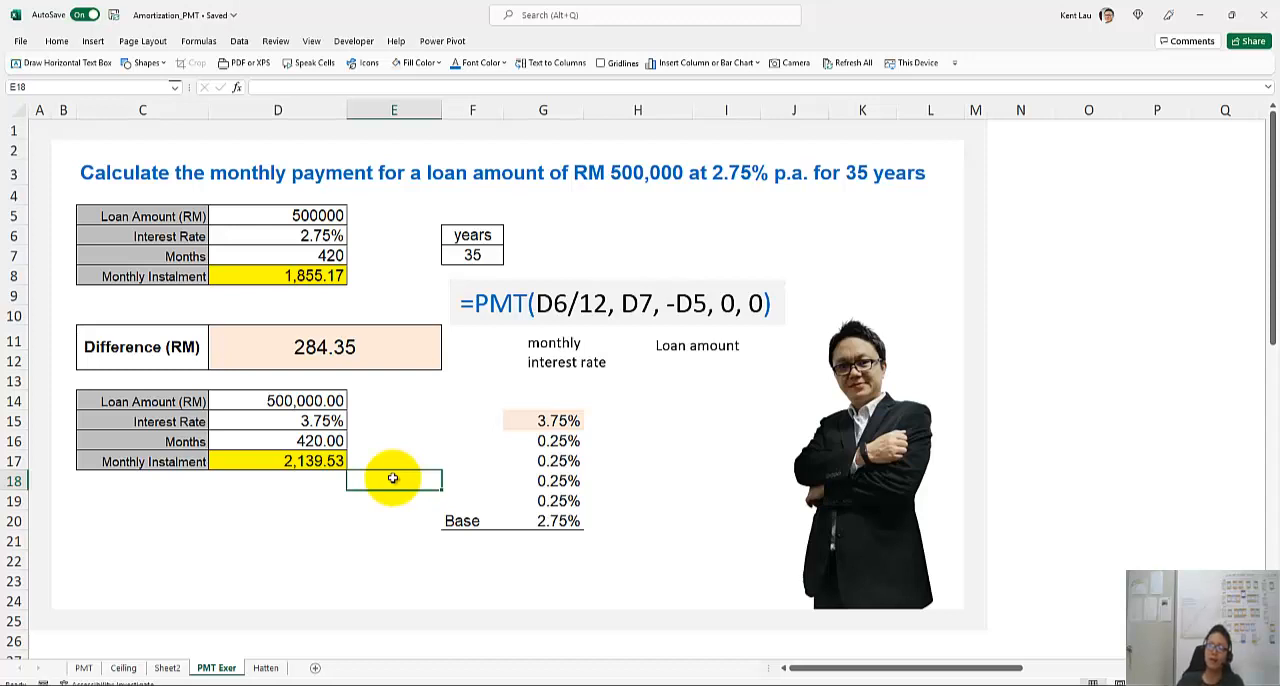
pyautogui.click(276, 276)
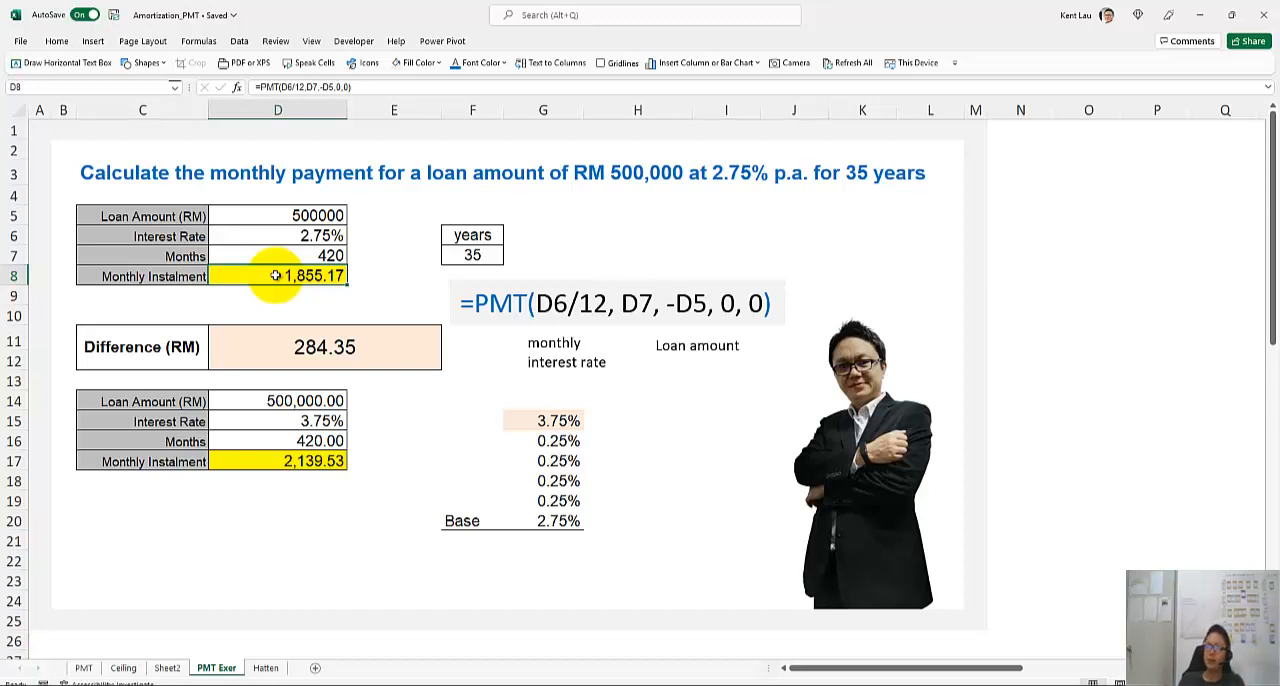
pyautogui.click(536, 448)
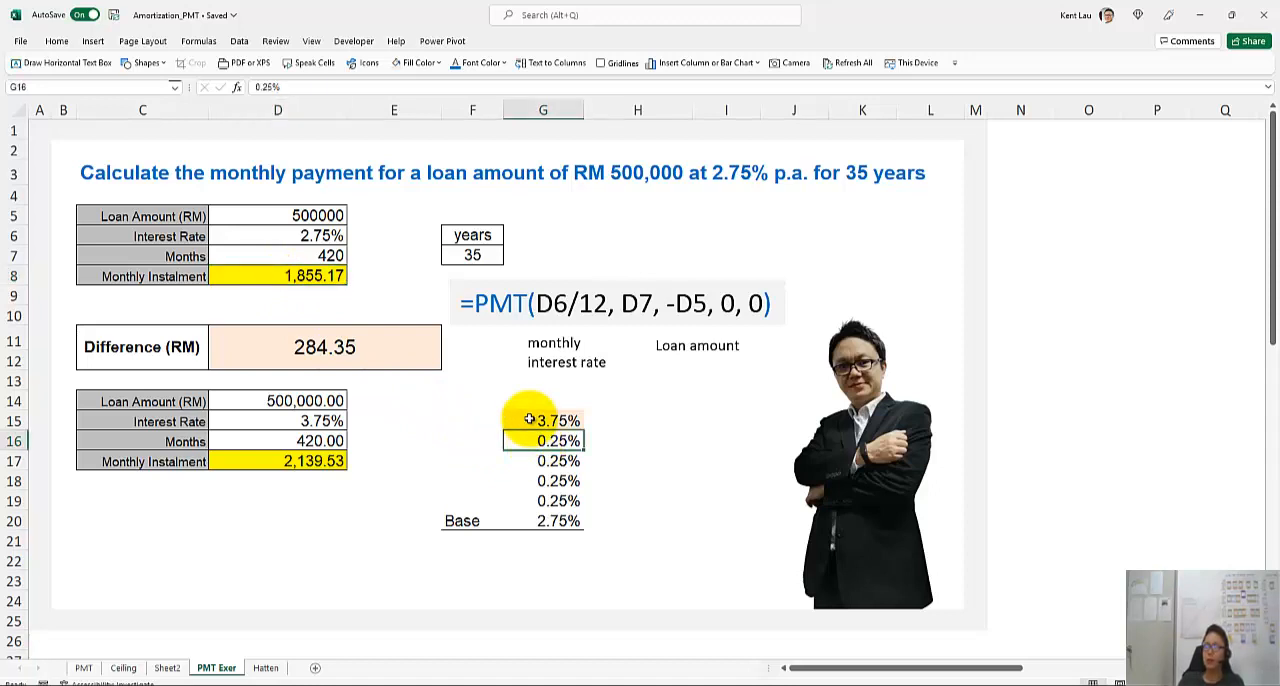
pyautogui.click(529, 419)
pyautogui.hotkey('alt', '=')
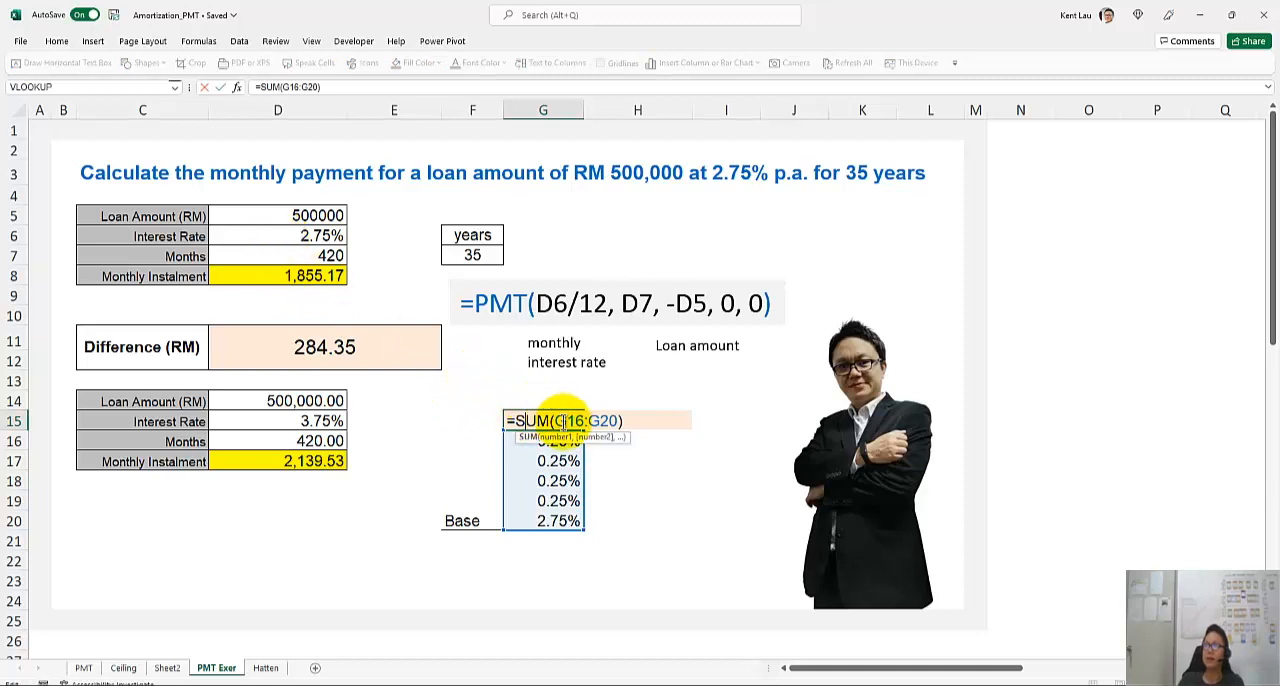
pyautogui.press('Return')
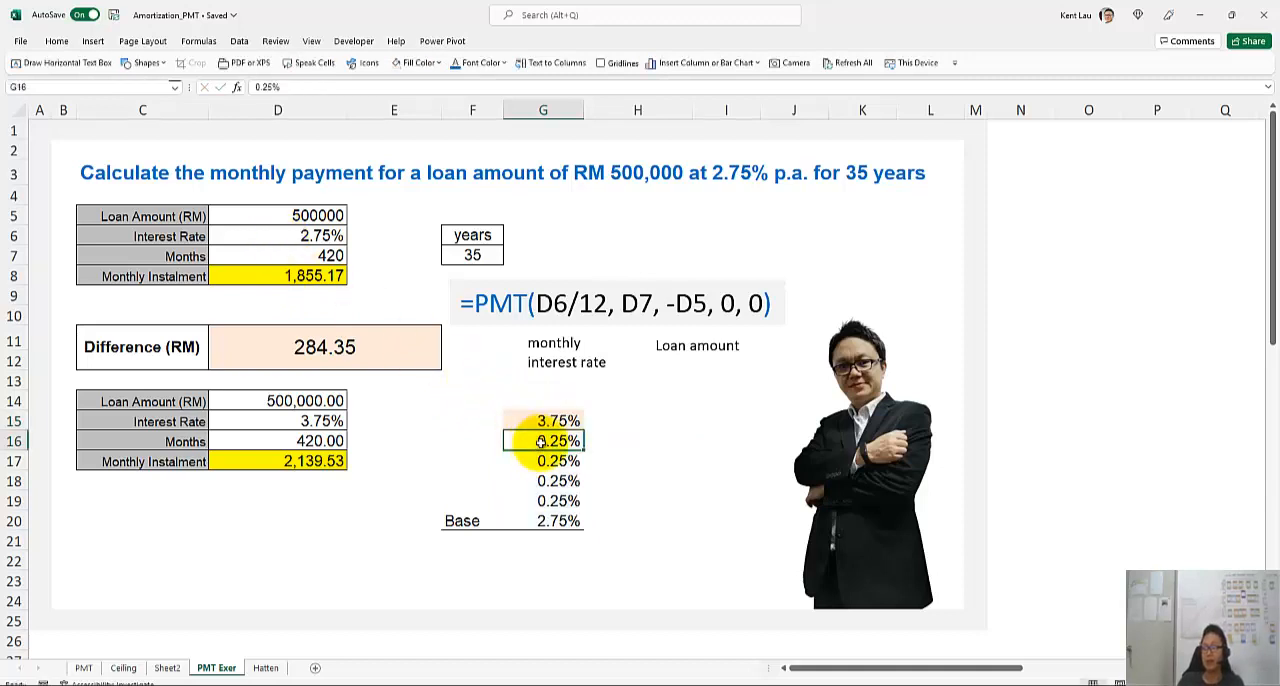
# Change the fourth rate increase in G16 to 3.25%
pyautogui.doubleClick(540, 441)
pyautogui.doubleClick(540, 441)
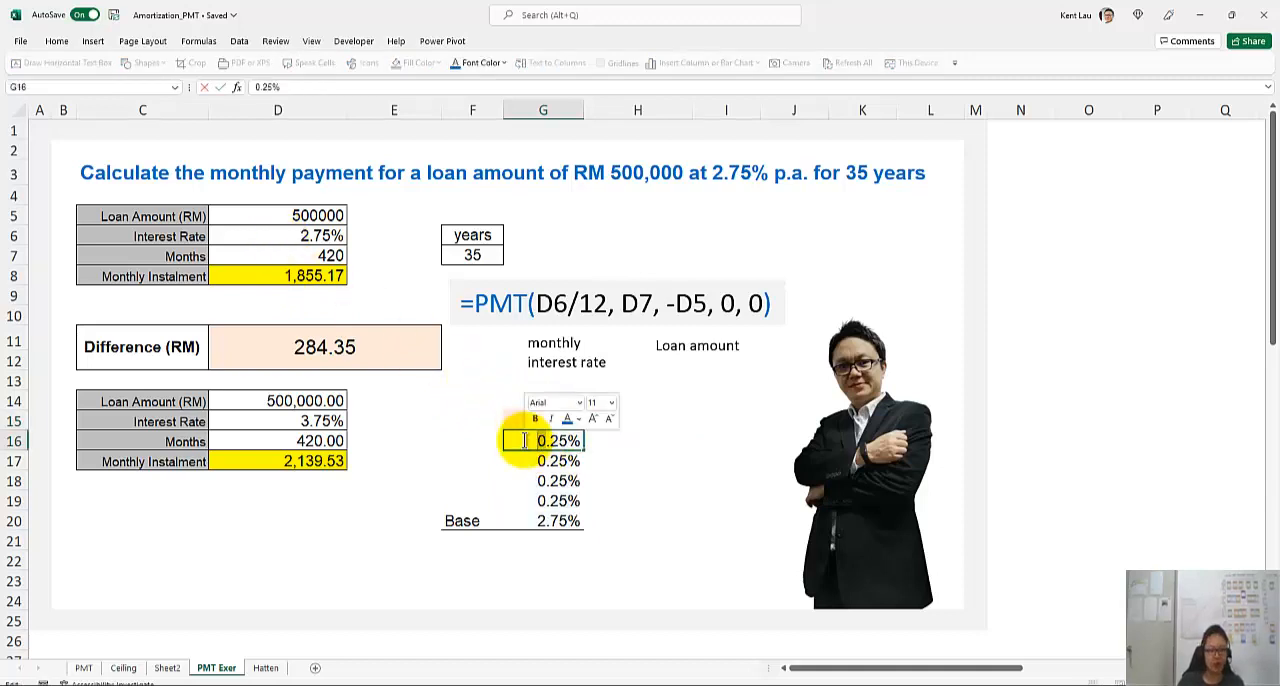
pyautogui.write('3')
pyautogui.click(473, 468)
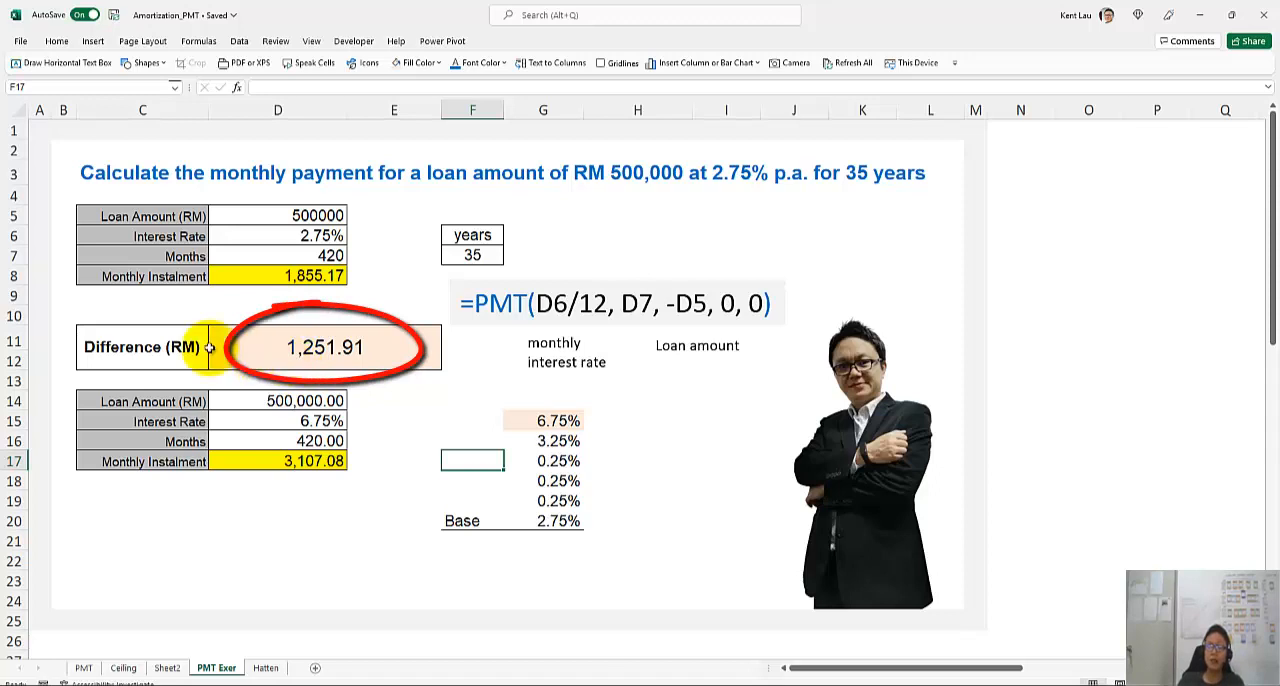
# Check the Difference (RM) row and the total rate formula in G15
pyautogui.click(108, 340)
pyautogui.doubleClick(112, 338)
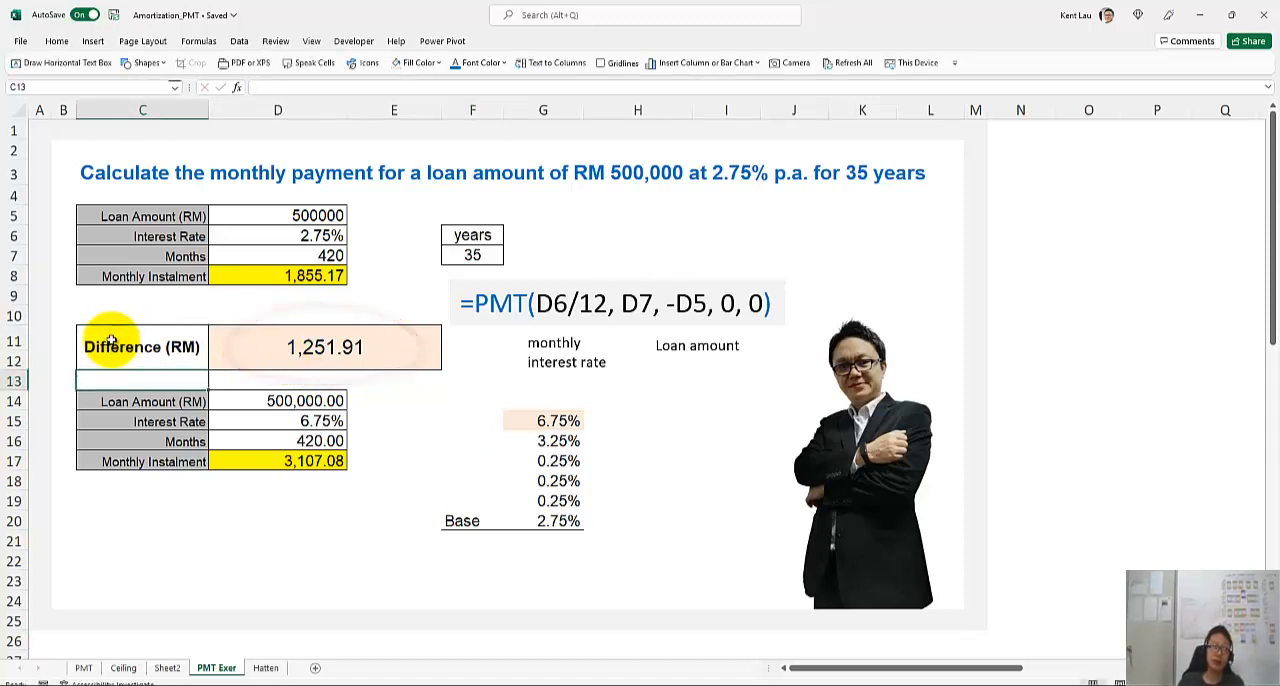
pyautogui.press('Escape')
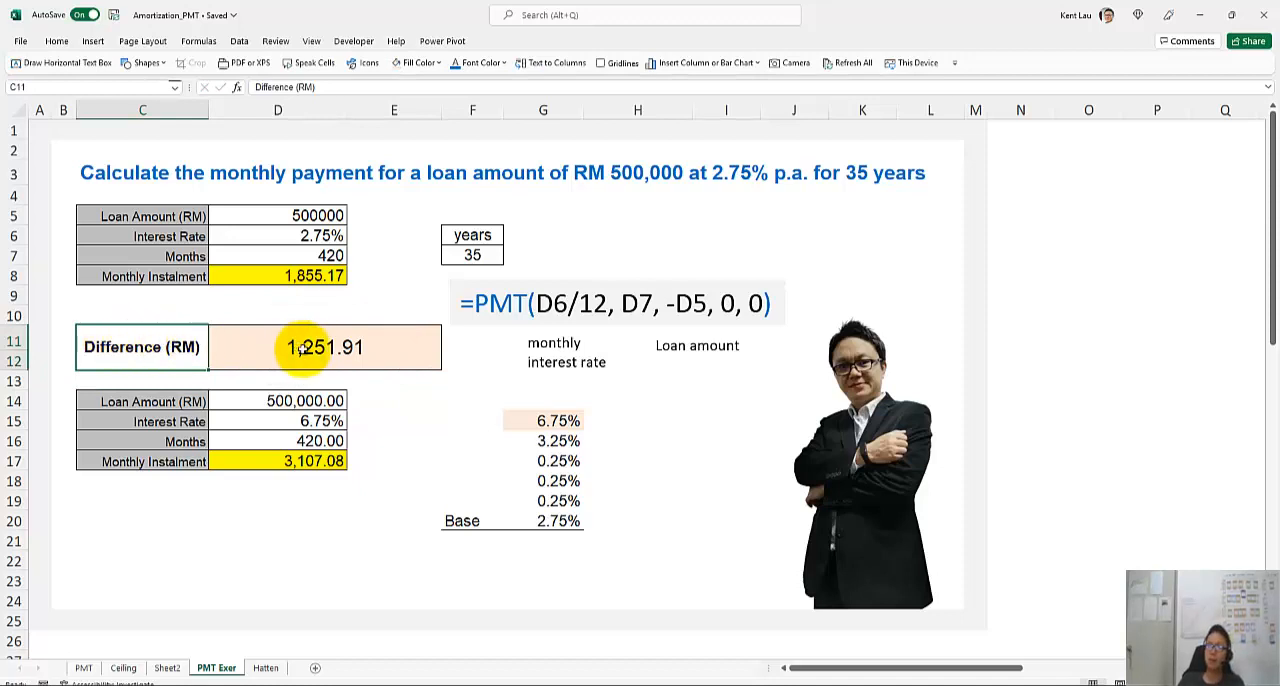
pyautogui.click(520, 422)
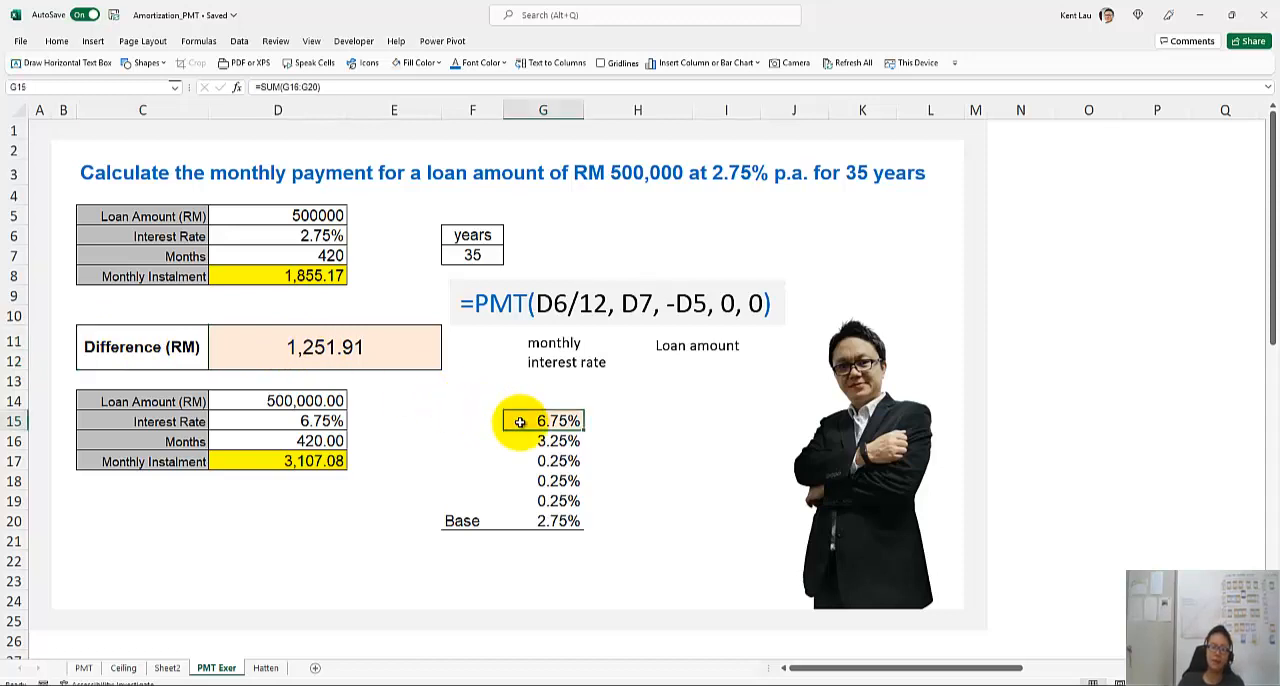